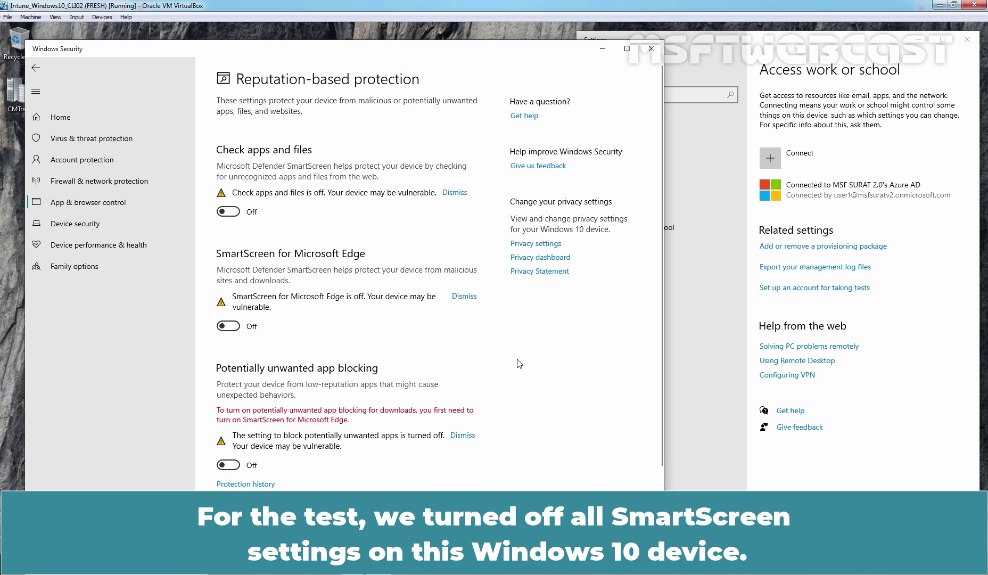
Open Microsoft Edge on a new tab from the taskbar.
{"action": "left_click", "coordinate": [248, 565]}
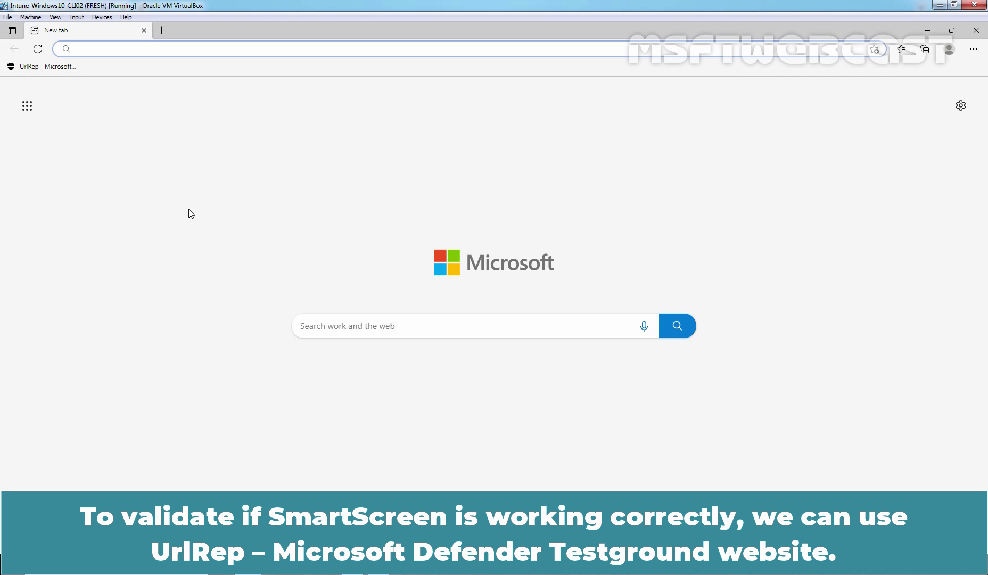
Load the UrlRep 'Is This Phishing?' and 'Phishing Page' demos unblocked, then close Edge.
{"action": "left_click", "coordinate": [39, 68]}
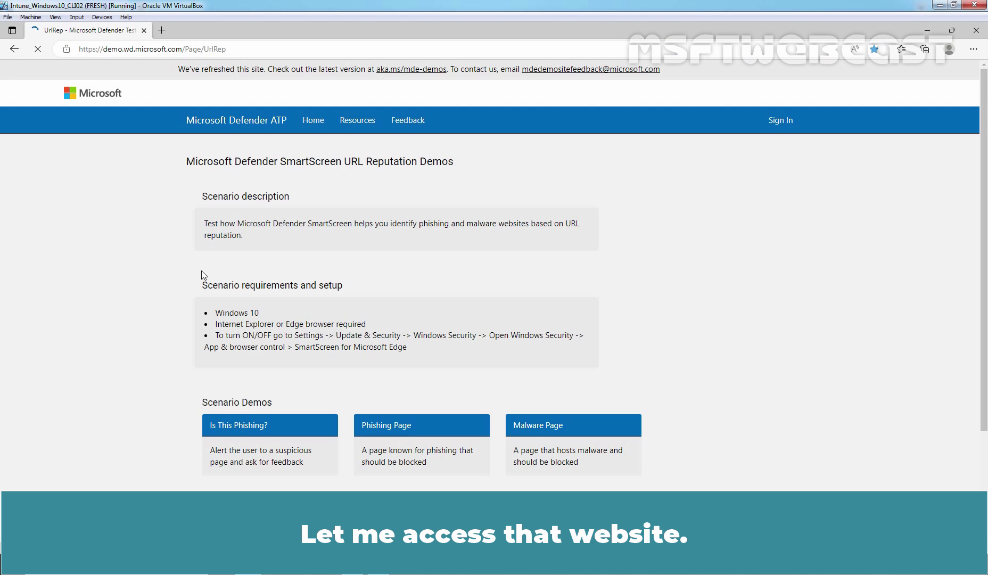
{"action": "scroll", "coordinate": [202, 275], "scroll_direction": "down", "scroll_amount": 3}
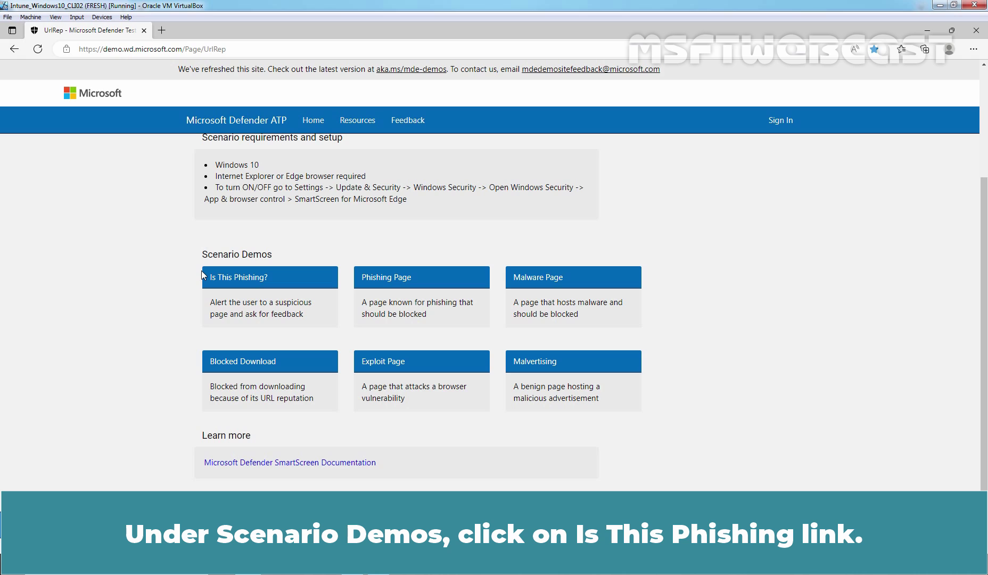
{"action": "left_click", "coordinate": [252, 284]}
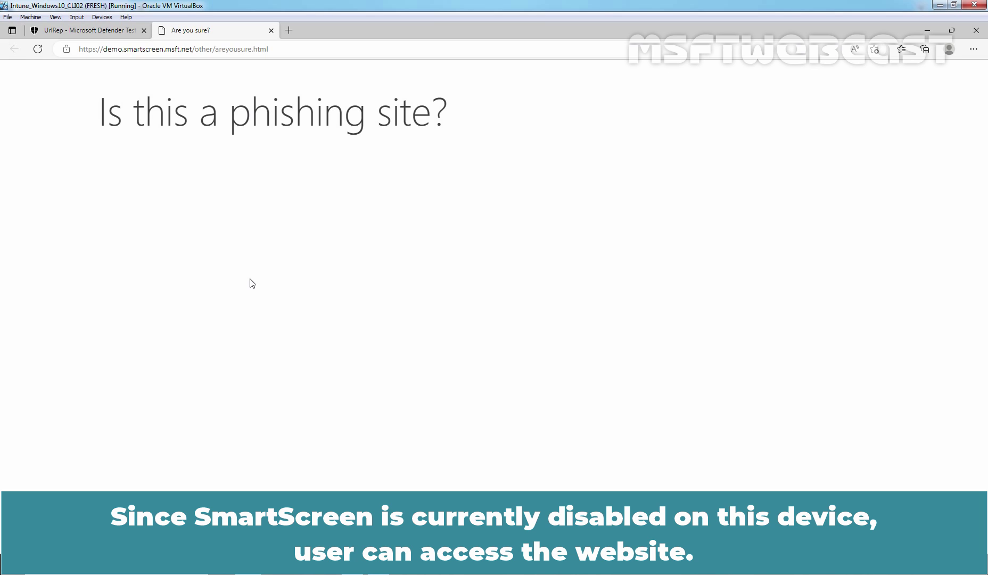
{"action": "left_click", "coordinate": [272, 29]}
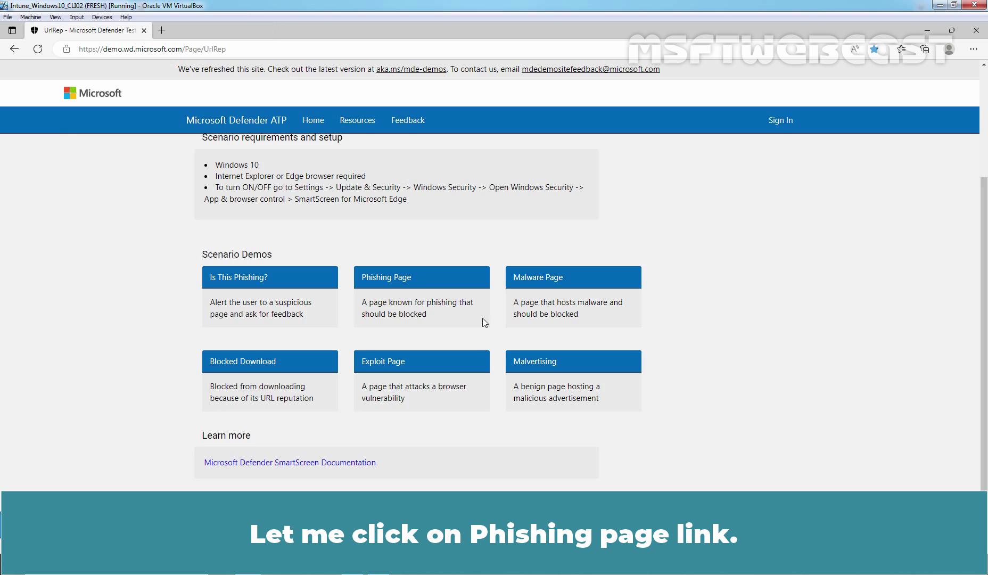
{"action": "left_click", "coordinate": [387, 281]}
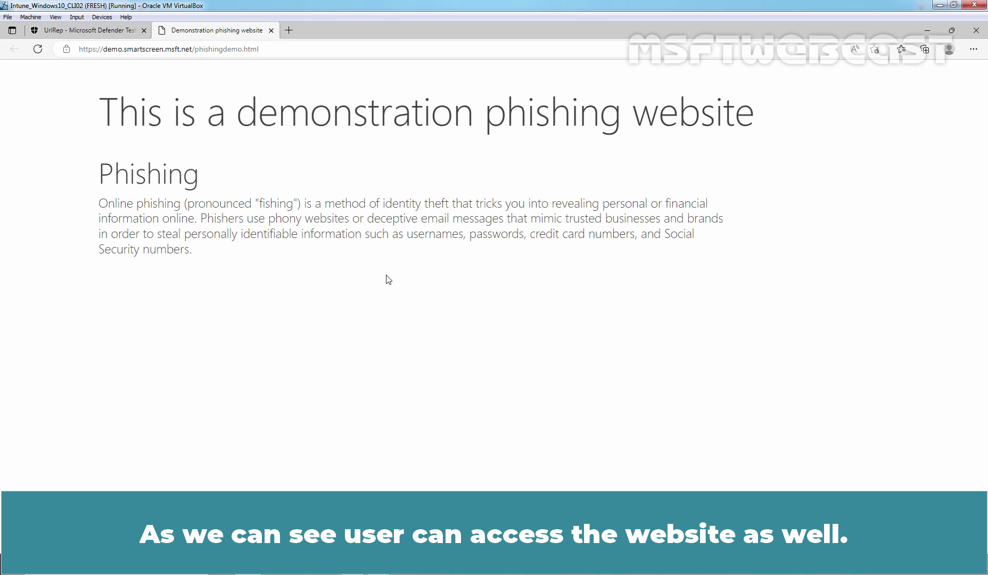
{"action": "left_click", "coordinate": [977, 32]}
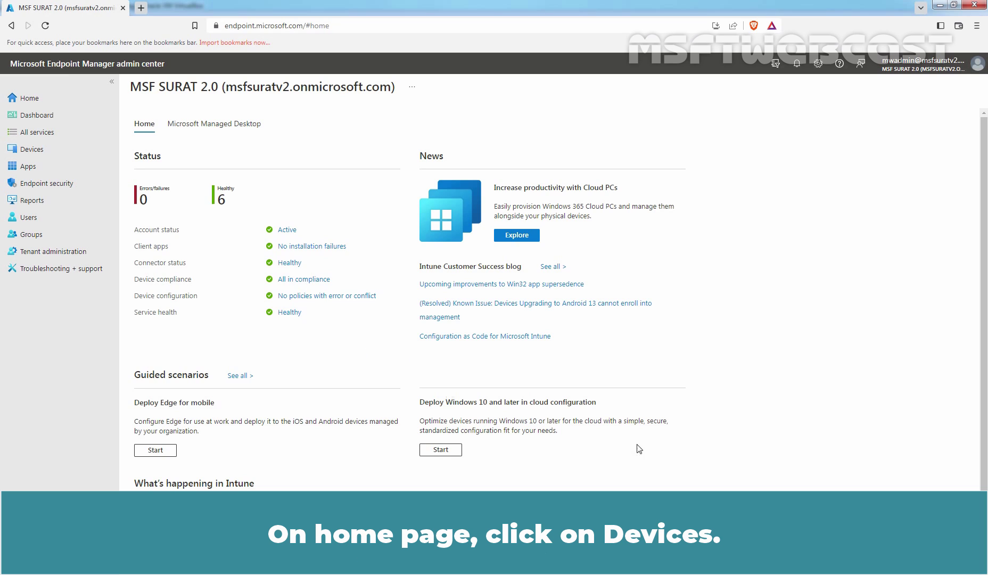
Go to Devices > Configuration profiles.
{"action": "left_click", "coordinate": [23, 153]}
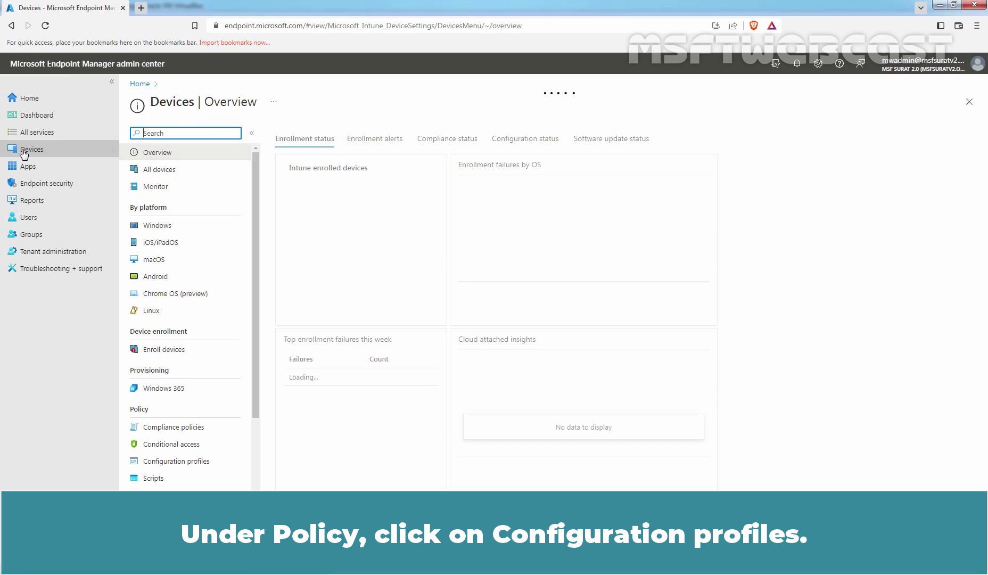
{"action": "left_click", "coordinate": [180, 462]}
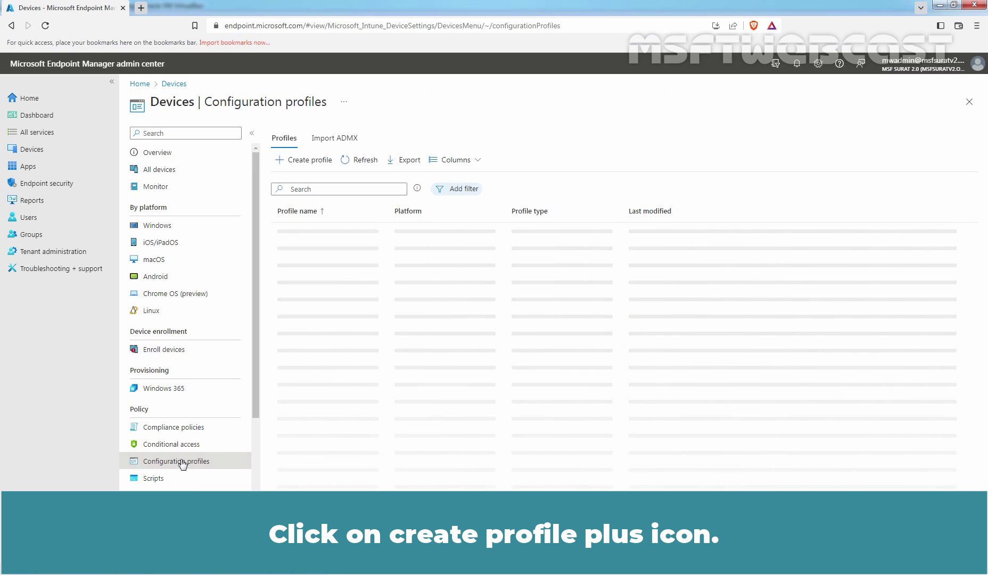
Begin a Windows 10 and later profile of type Templates using the Endpoint protection template.
{"action": "left_click", "coordinate": [299, 166]}
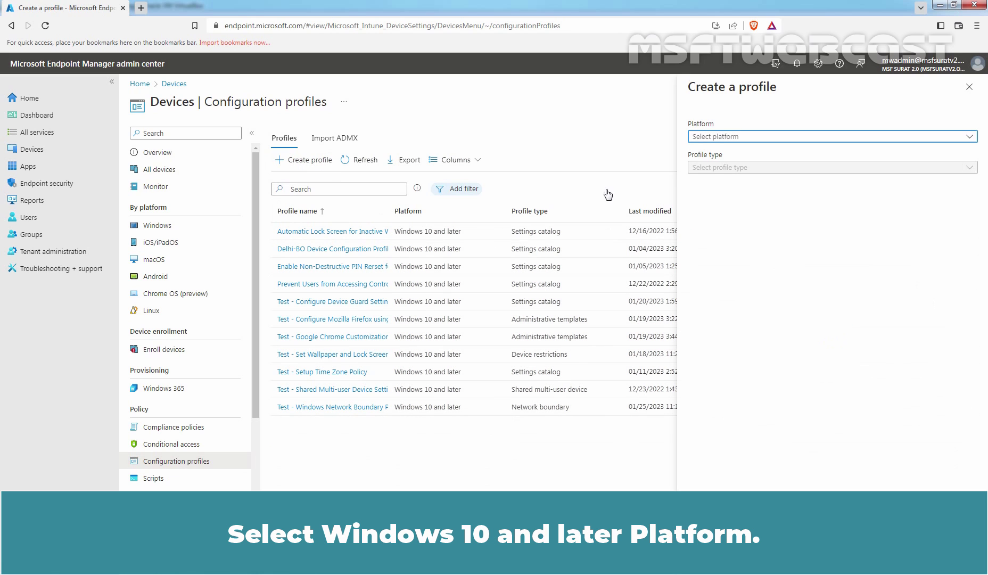
{"action": "left_click", "coordinate": [721, 140]}
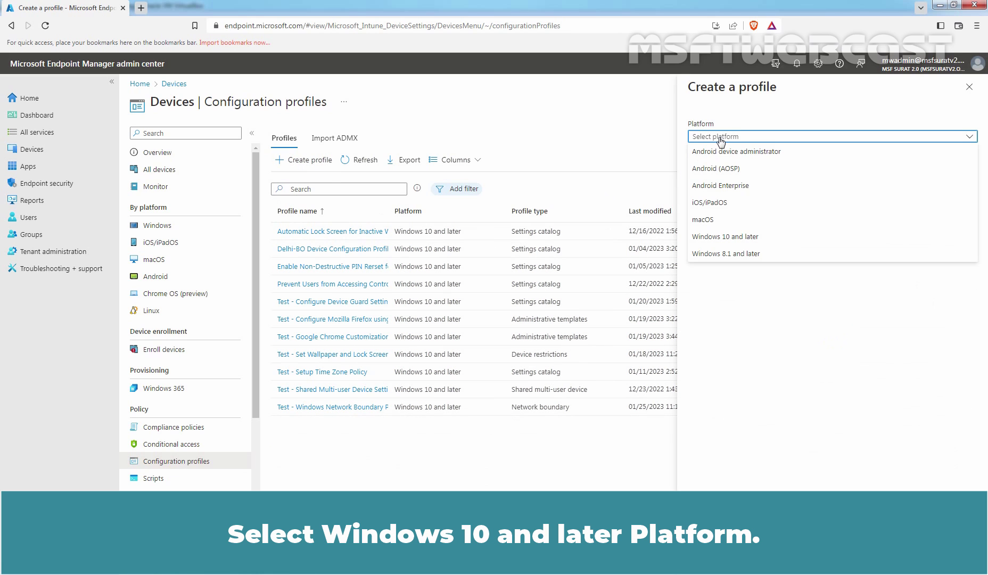
{"action": "left_click", "coordinate": [737, 238]}
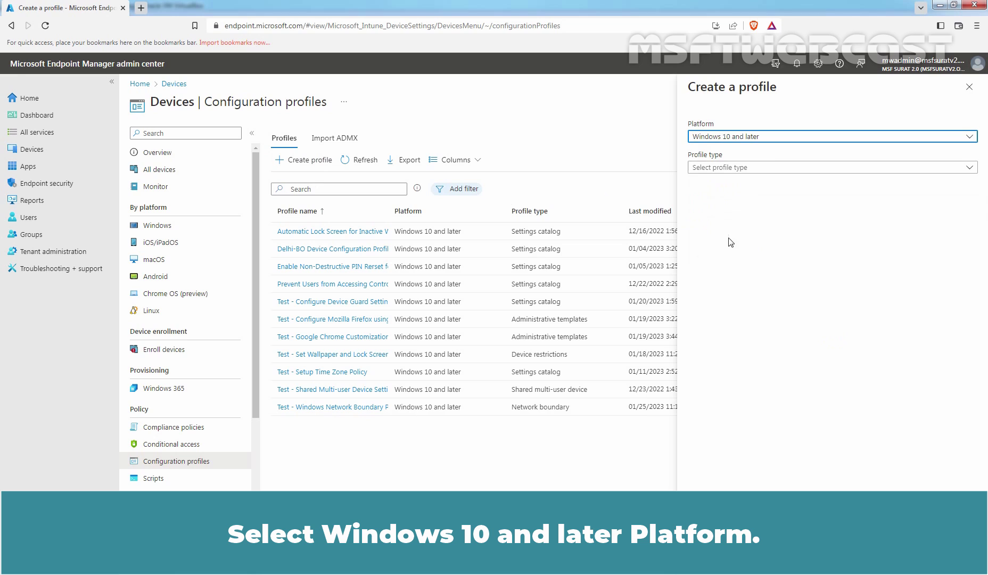
{"action": "left_click", "coordinate": [710, 169]}
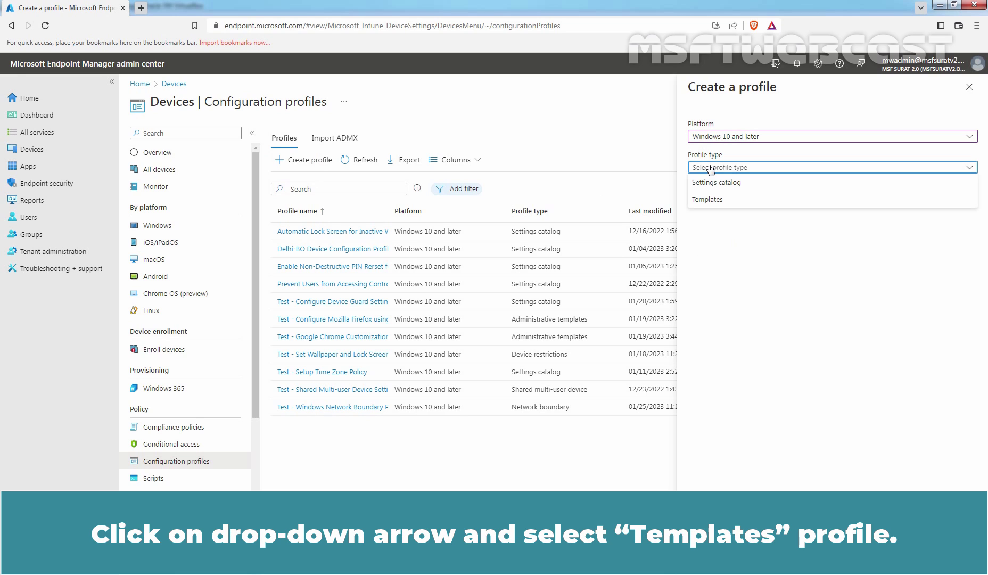
{"action": "left_click", "coordinate": [710, 200]}
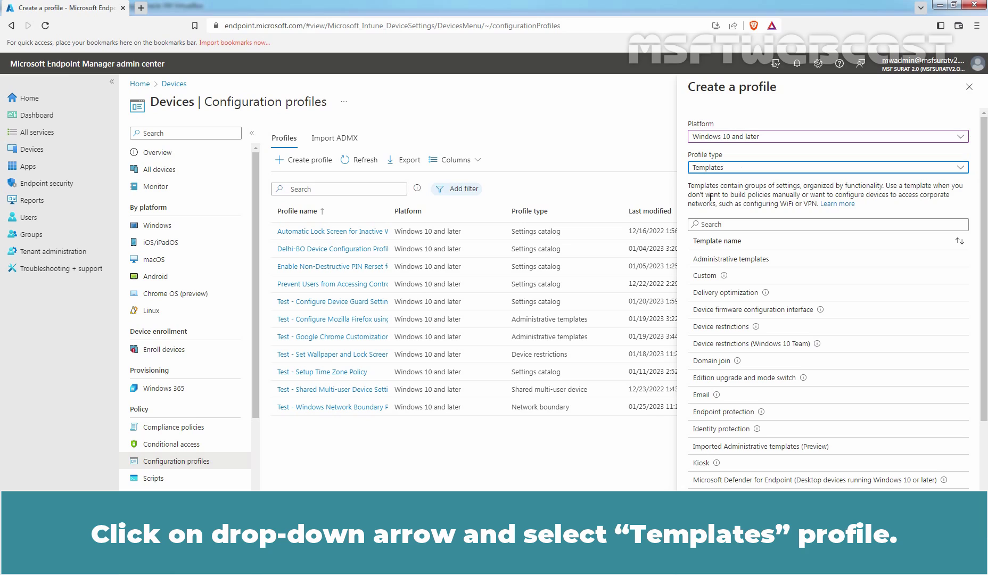
{"action": "left_click", "coordinate": [722, 411]}
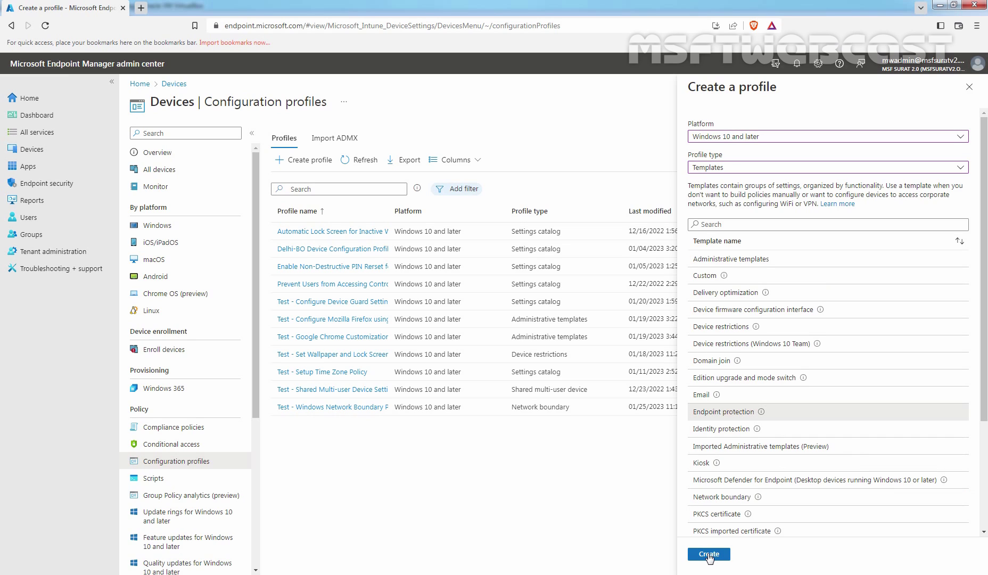
Name the profile 'Test - Configure Microsoft Defender SmartScreen', enable SmartScreen for apps and files, and block unverified files.
{"action": "left_click", "coordinate": [709, 556]}
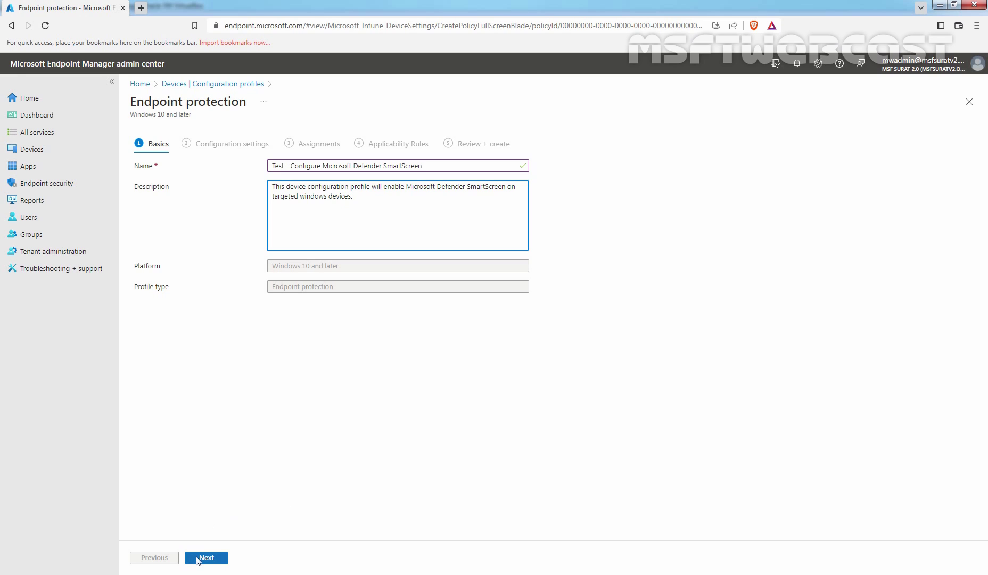
{"action": "left_click", "coordinate": [204, 559]}
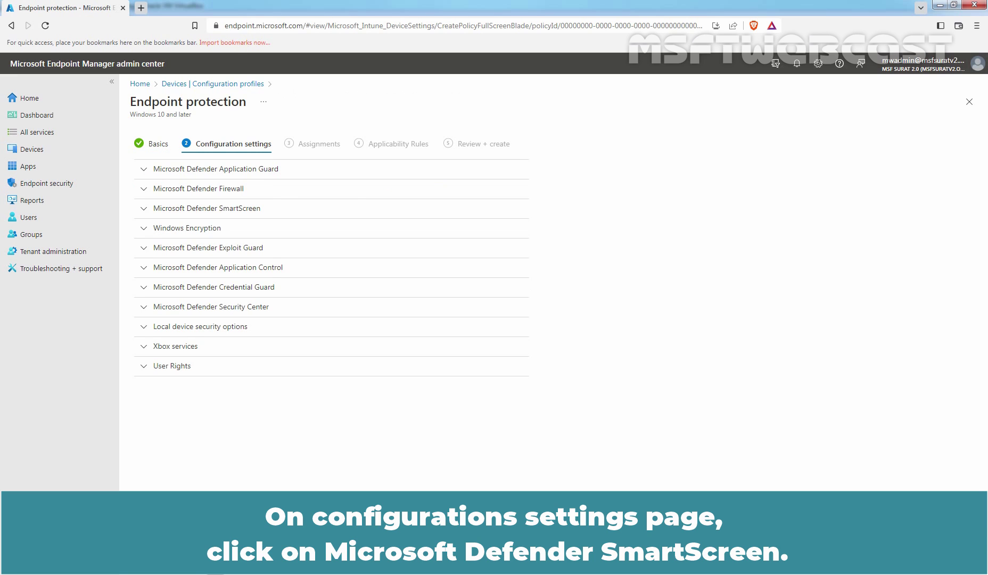
{"action": "left_click", "coordinate": [238, 210]}
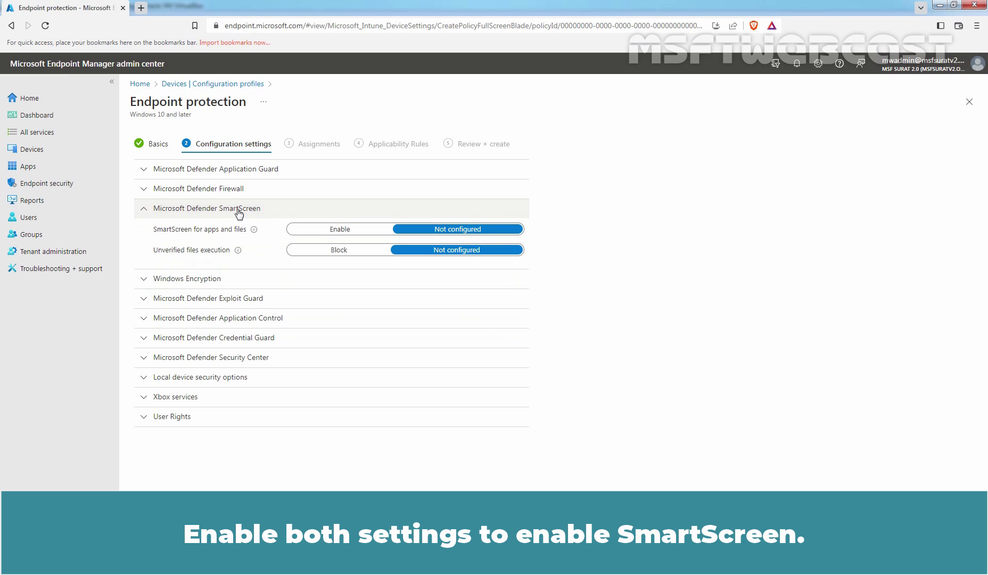
{"action": "left_click", "coordinate": [325, 233]}
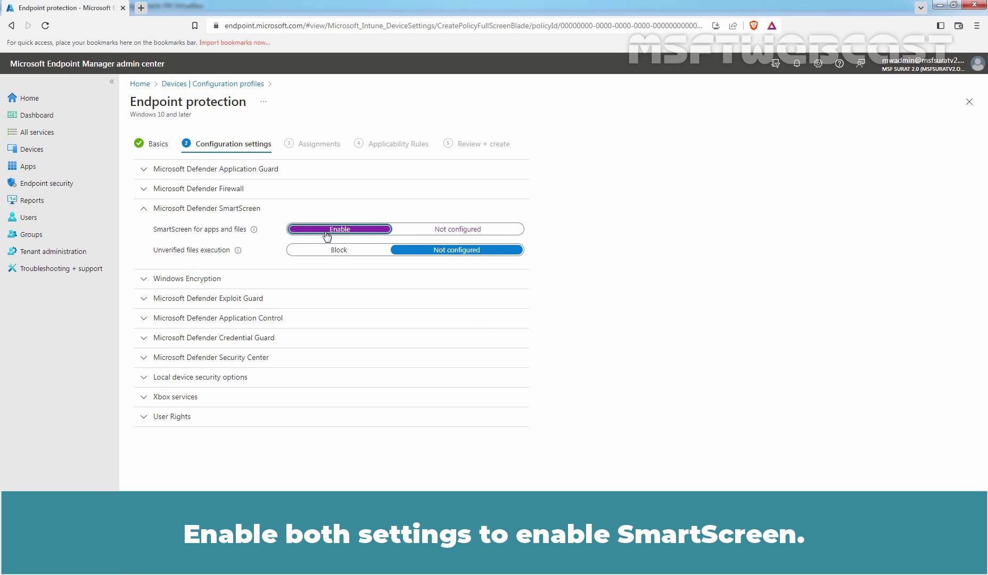
{"action": "left_click", "coordinate": [339, 251]}
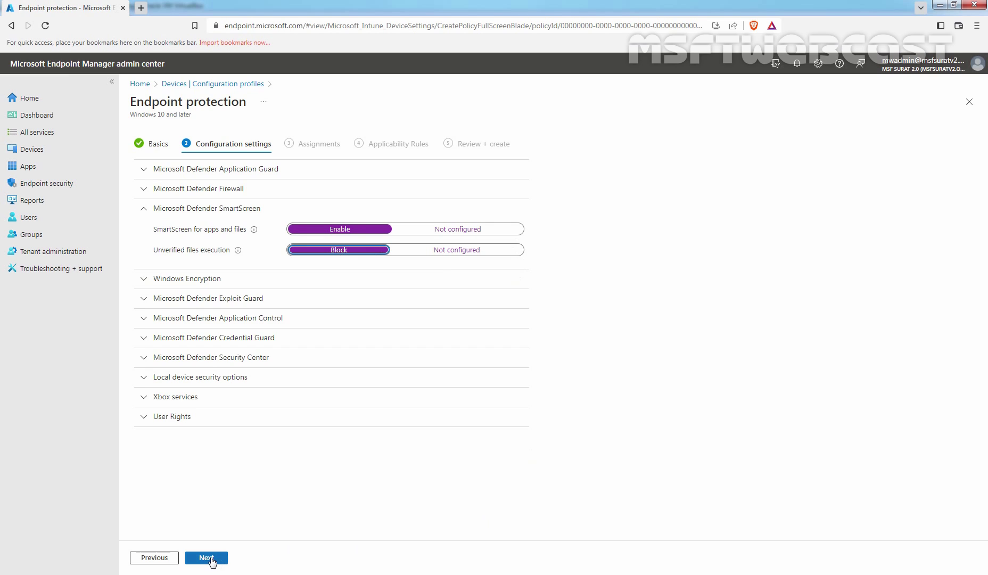
{"action": "left_click", "coordinate": [211, 559]}
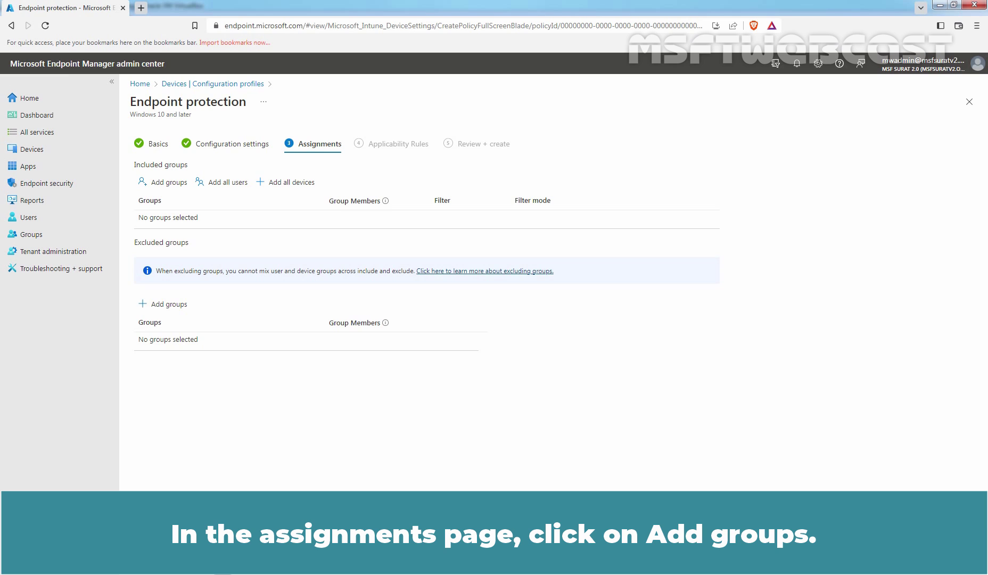
Include the Test_Client02 group in the assignment and advance to Review + create.
{"action": "left_click", "coordinate": [167, 187]}
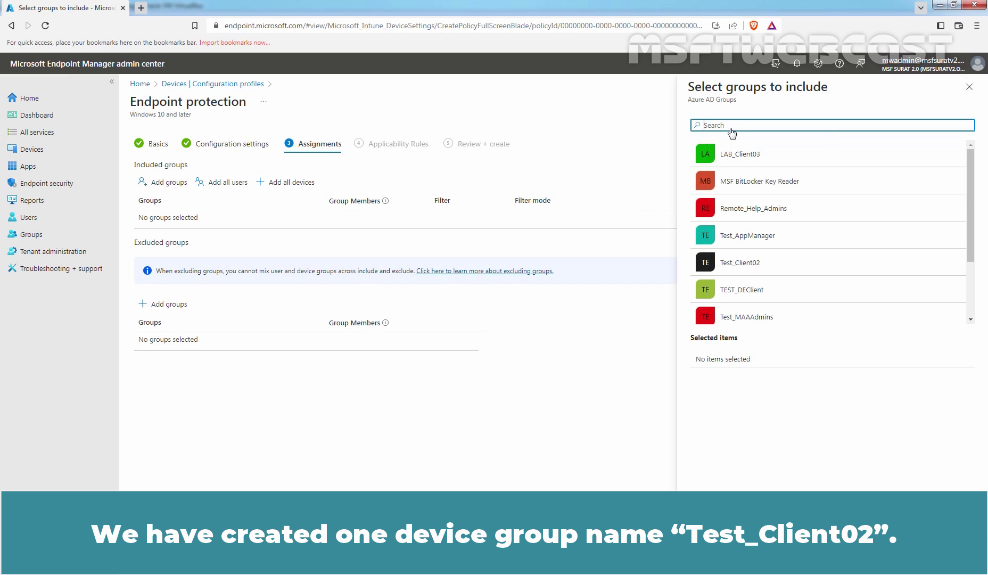
{"action": "type", "text": "test"}
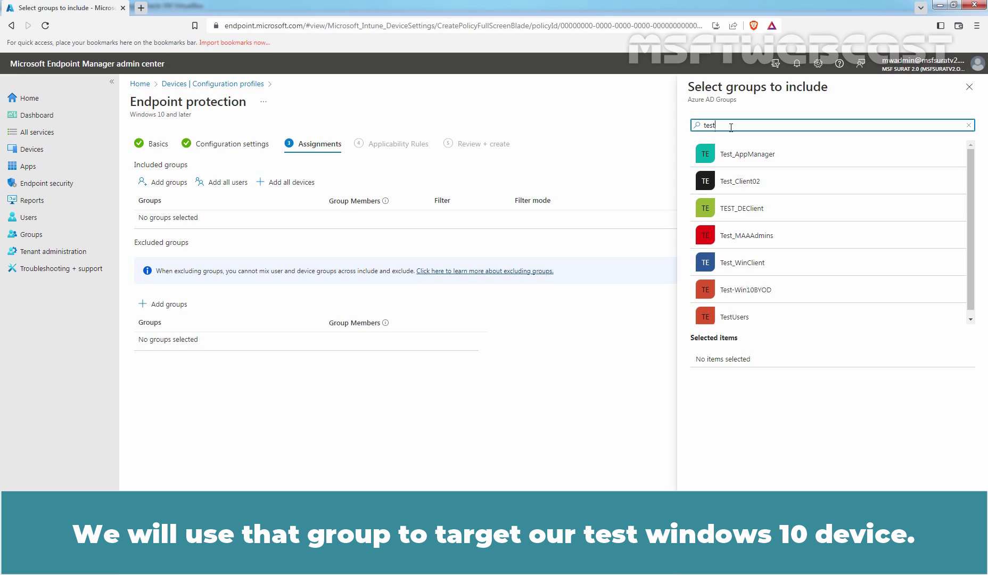
{"action": "left_click", "coordinate": [754, 187]}
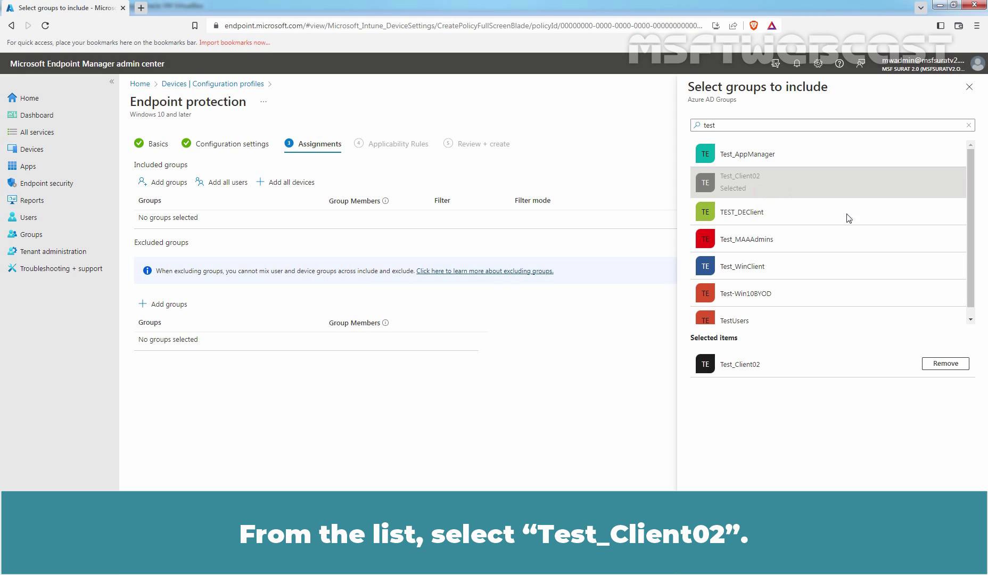
{"action": "left_click", "coordinate": [709, 557]}
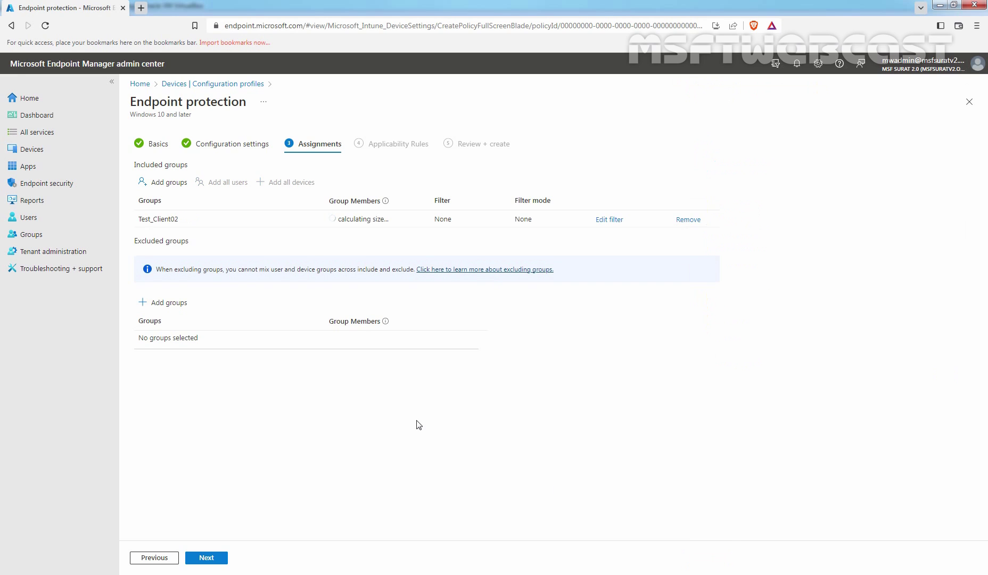
{"action": "left_click", "coordinate": [207, 558]}
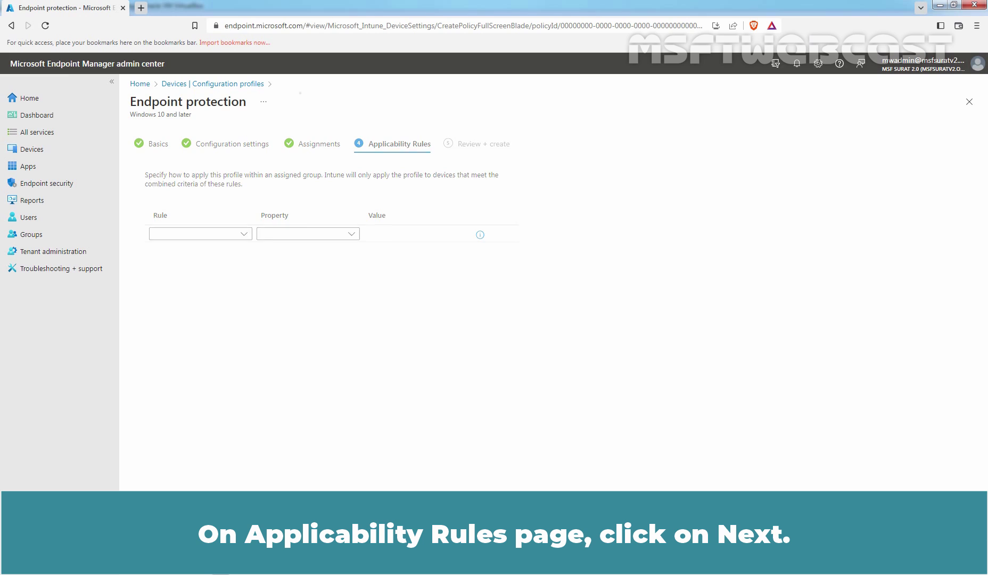
{"action": "left_click", "coordinate": [207, 558]}
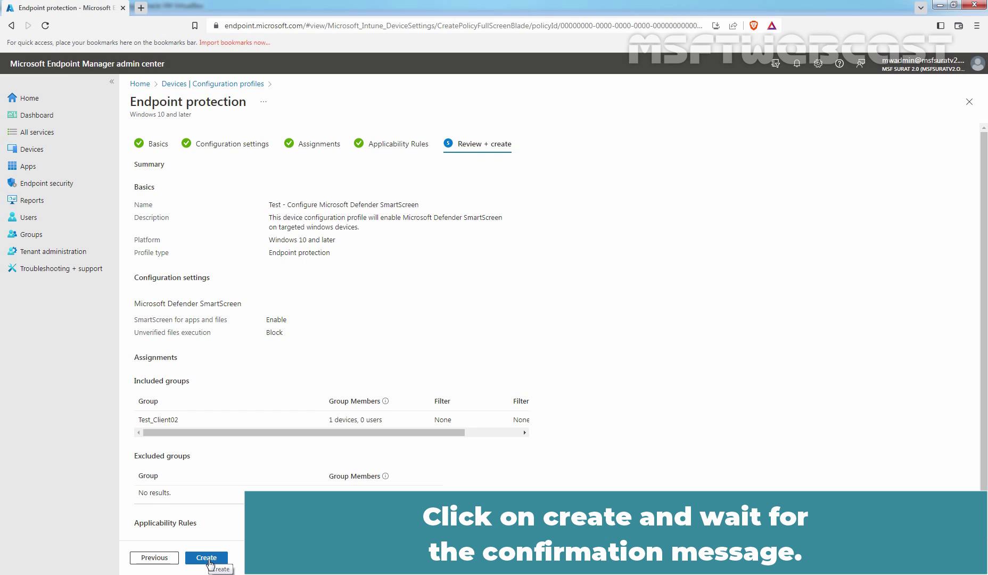
{"action": "left_click", "coordinate": [207, 558]}
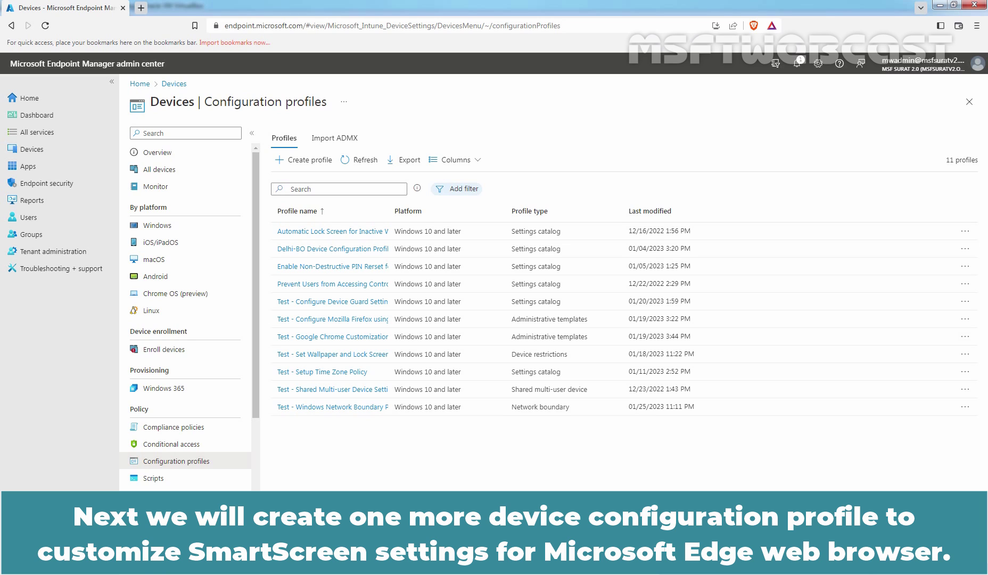
Create a Windows 10 and later profile from the Administrative templates template.
{"action": "left_click", "coordinate": [310, 165]}
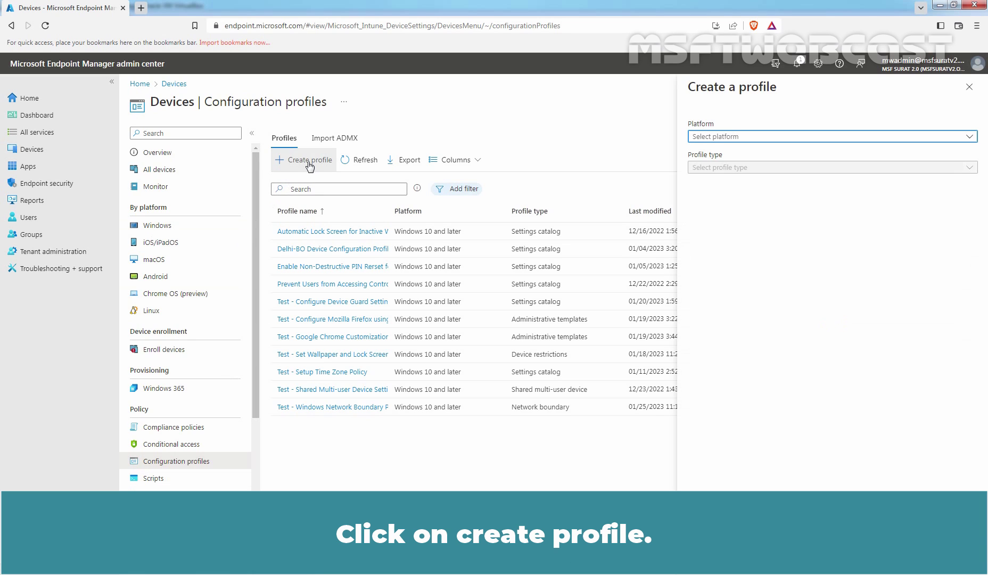
{"action": "left_click", "coordinate": [711, 138]}
{"action": "left_click", "coordinate": [730, 238]}
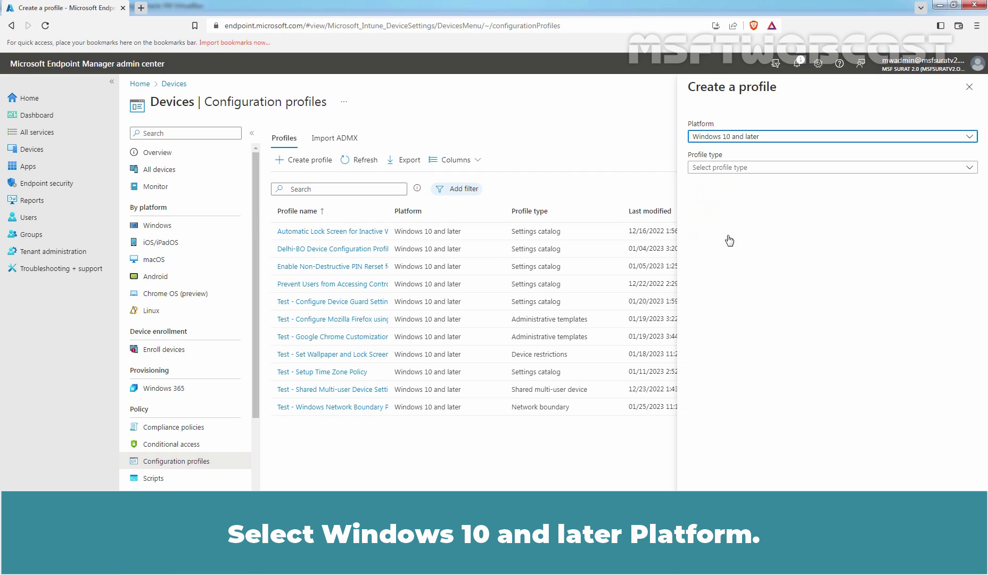
{"action": "left_click", "coordinate": [718, 168]}
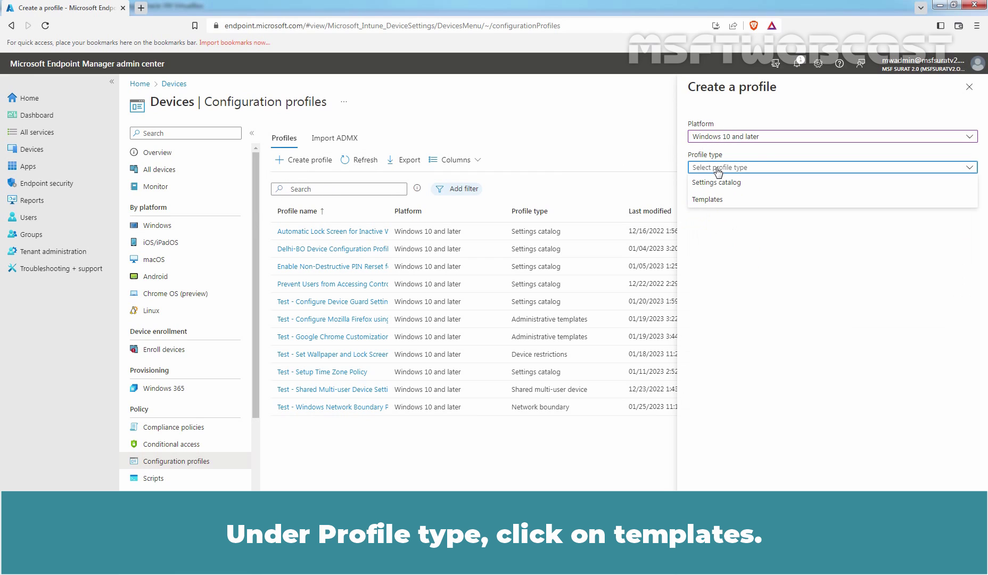
{"action": "left_click", "coordinate": [714, 201]}
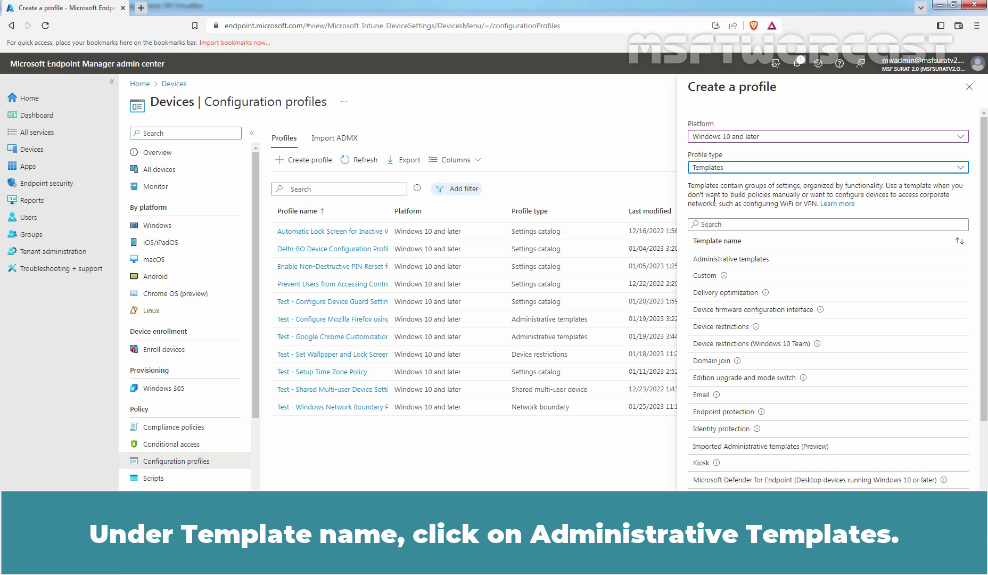
{"action": "left_click", "coordinate": [754, 261]}
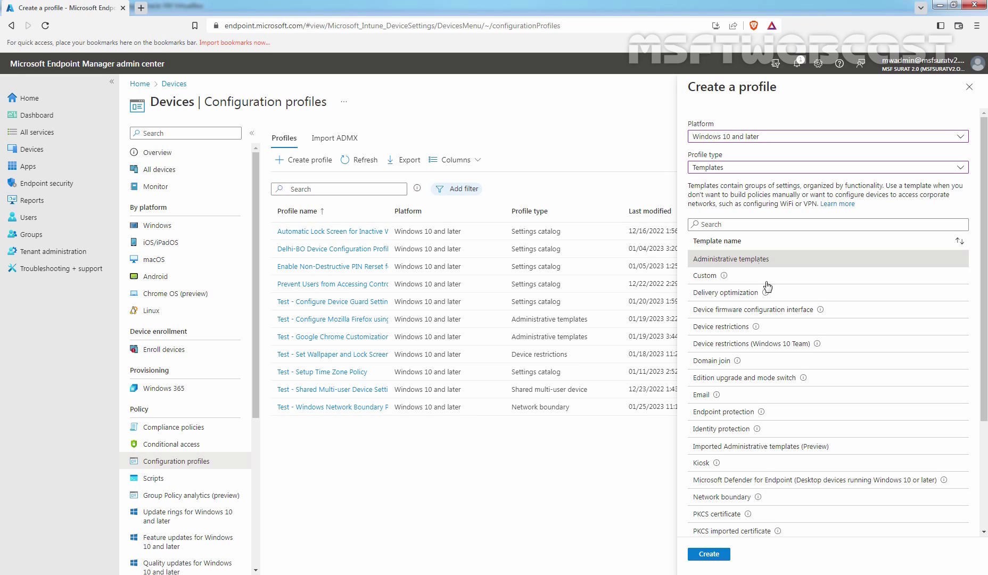
{"action": "left_click", "coordinate": [706, 553]}
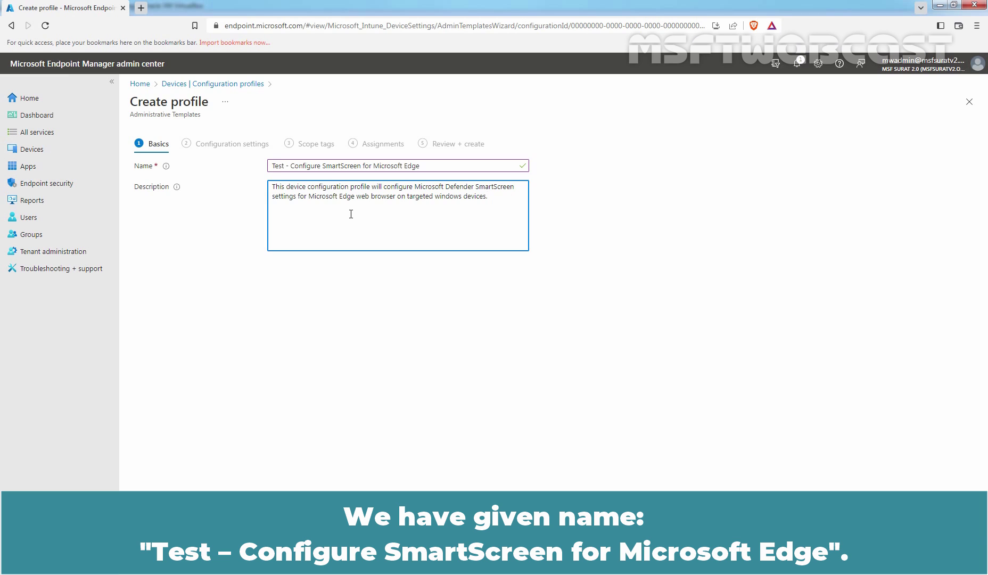
Advance to Configuration settings and browse the Microsoft Edge folder under Computer Configuration.
{"action": "left_click", "coordinate": [211, 560]}
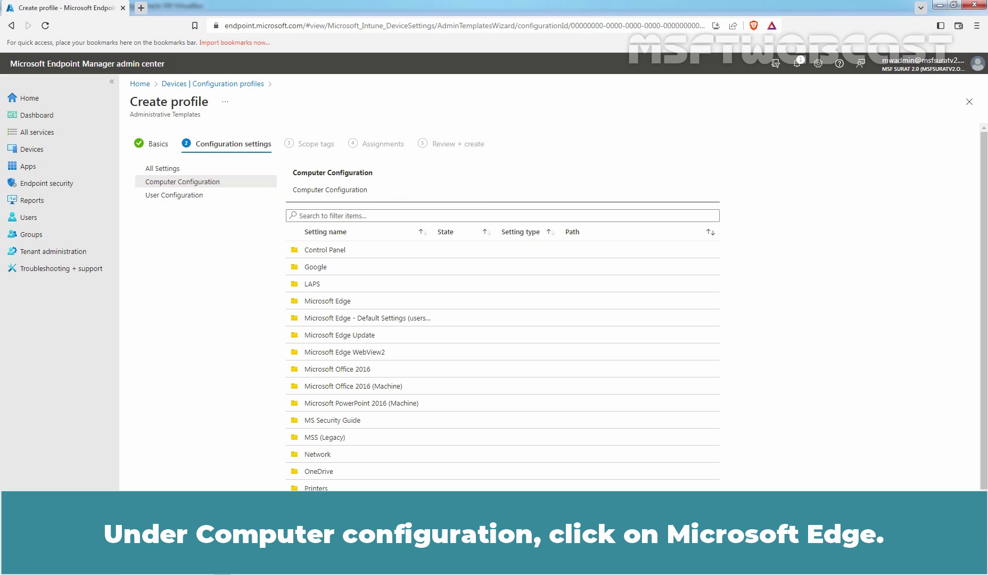
{"action": "left_click", "coordinate": [322, 301]}
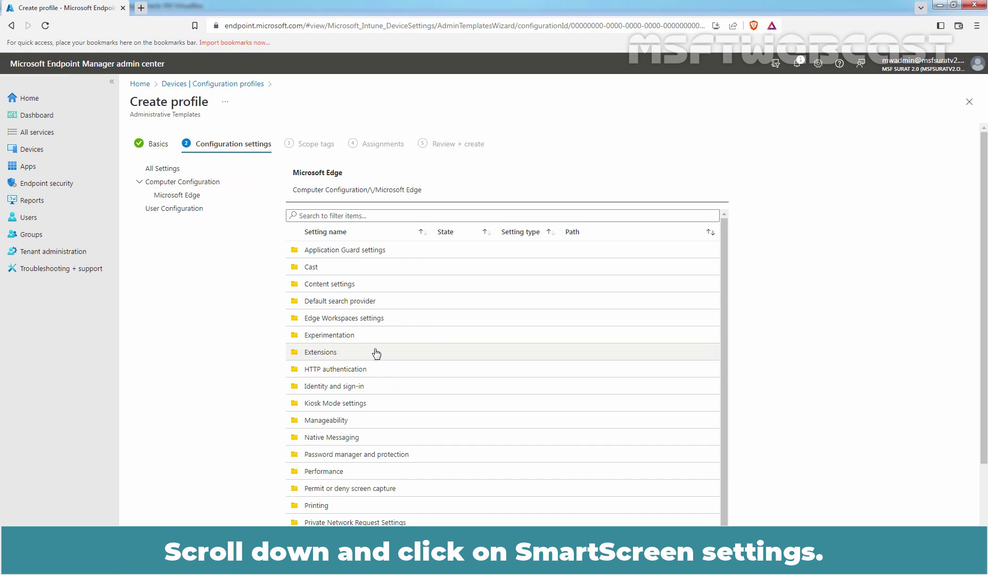
{"action": "scroll", "coordinate": [375, 353], "scroll_direction": "down", "scroll_amount": 3}
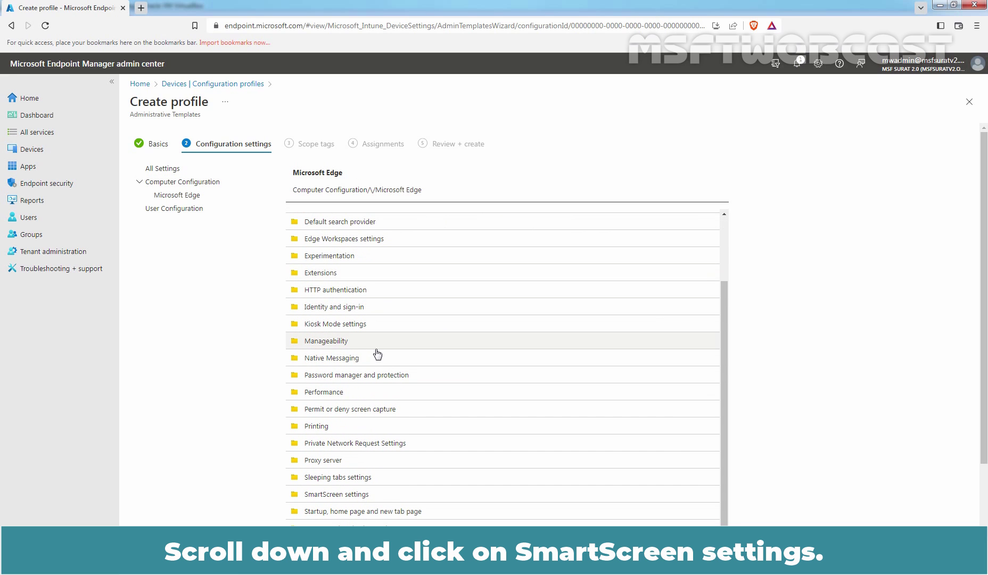
In SmartScreen settings, set Configure Microsoft Defender SmartScreen to Enabled.
{"action": "left_click", "coordinate": [350, 496]}
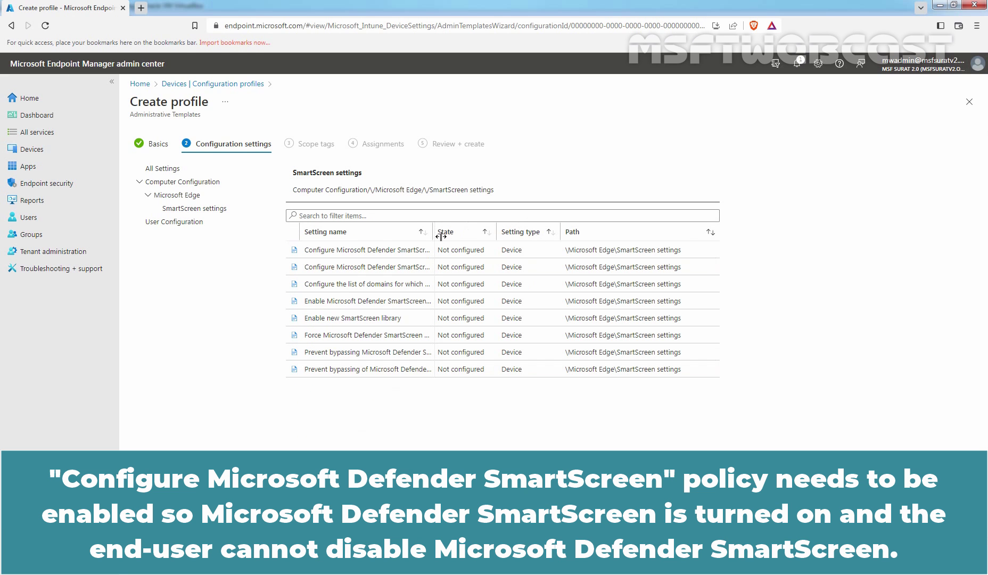
{"action": "left_click_drag", "start_coordinate": [442, 236], "coordinate": [488, 238]}
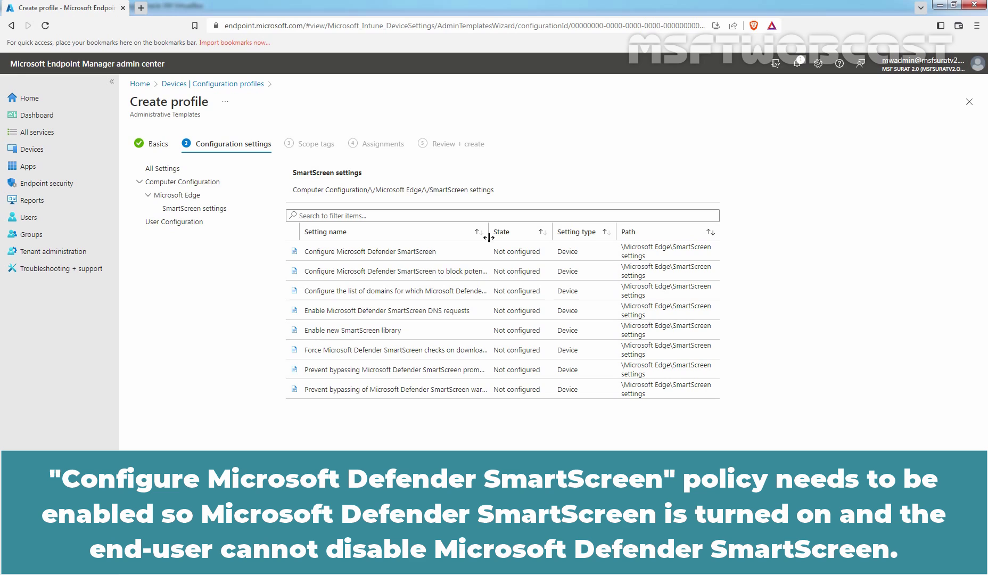
{"action": "left_click", "coordinate": [438, 256]}
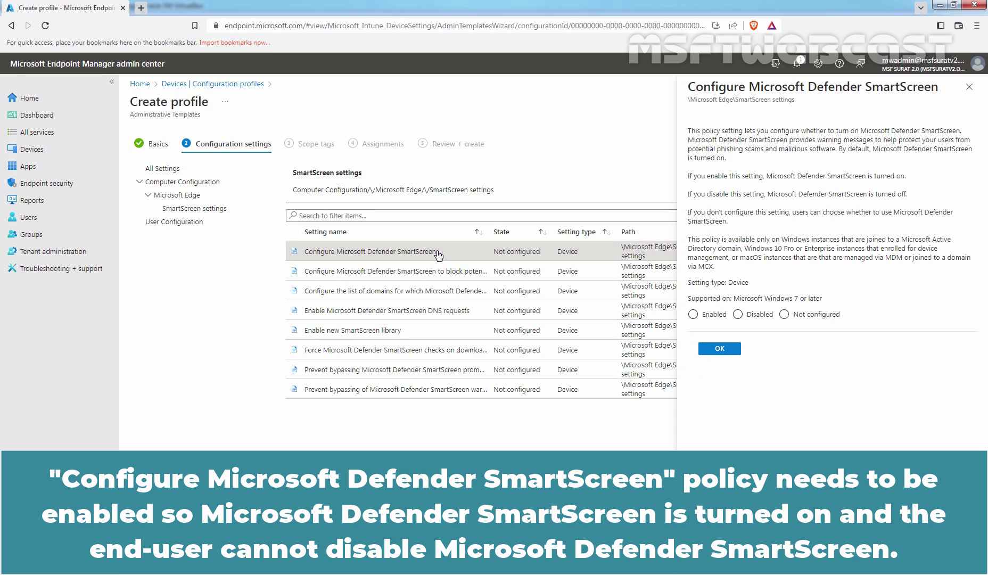
{"action": "left_click", "coordinate": [708, 315]}
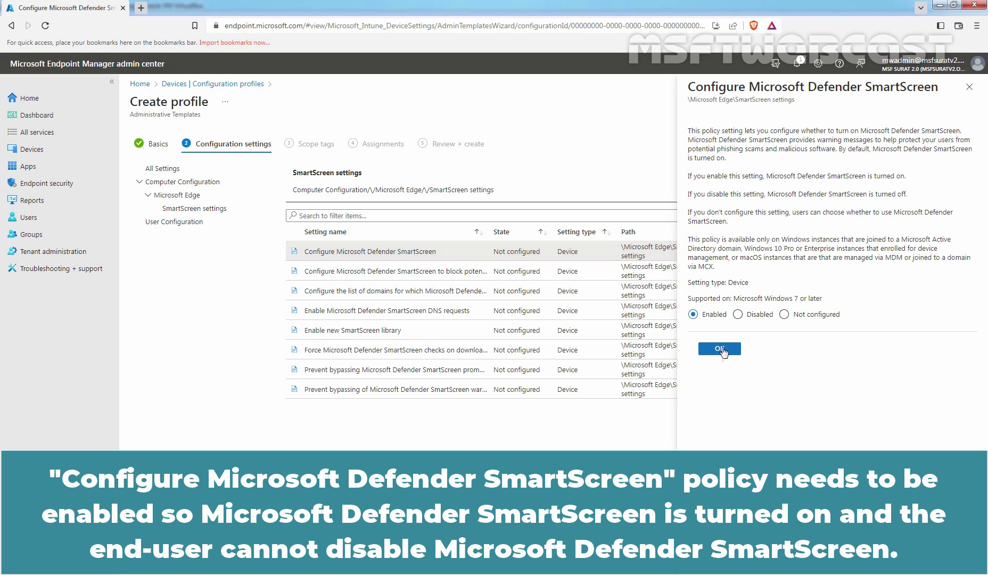
{"action": "left_click", "coordinate": [719, 349]}
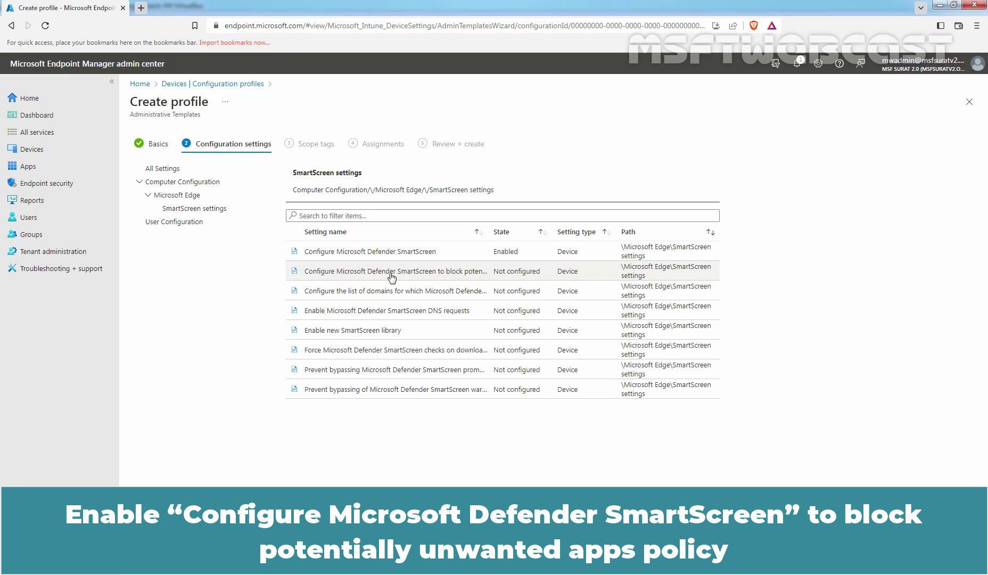
Set the SmartScreen policy blocking potentially unwanted apps to Enabled.
{"action": "left_click", "coordinate": [400, 277]}
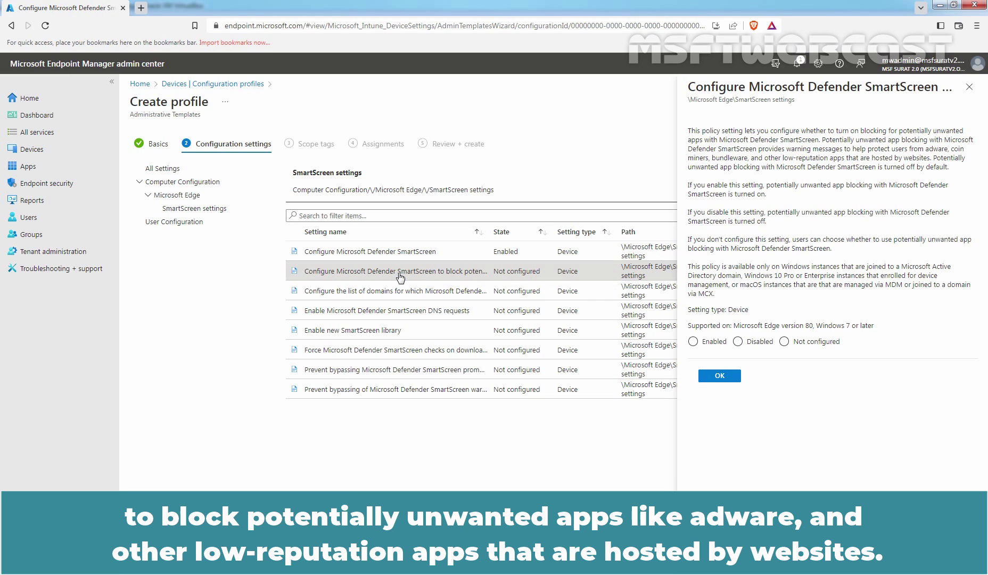
{"action": "left_click", "coordinate": [703, 344]}
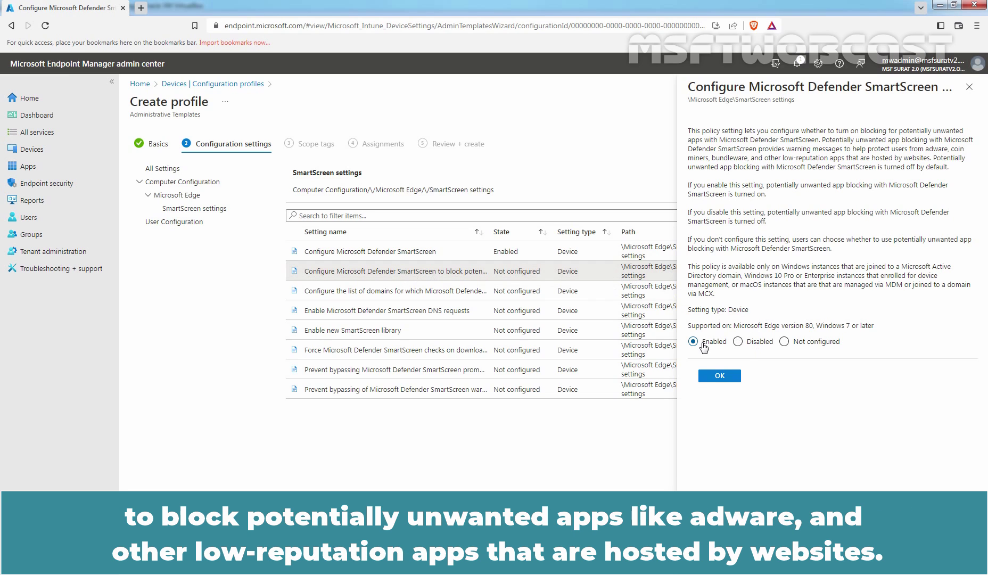
{"action": "left_click", "coordinate": [720, 377]}
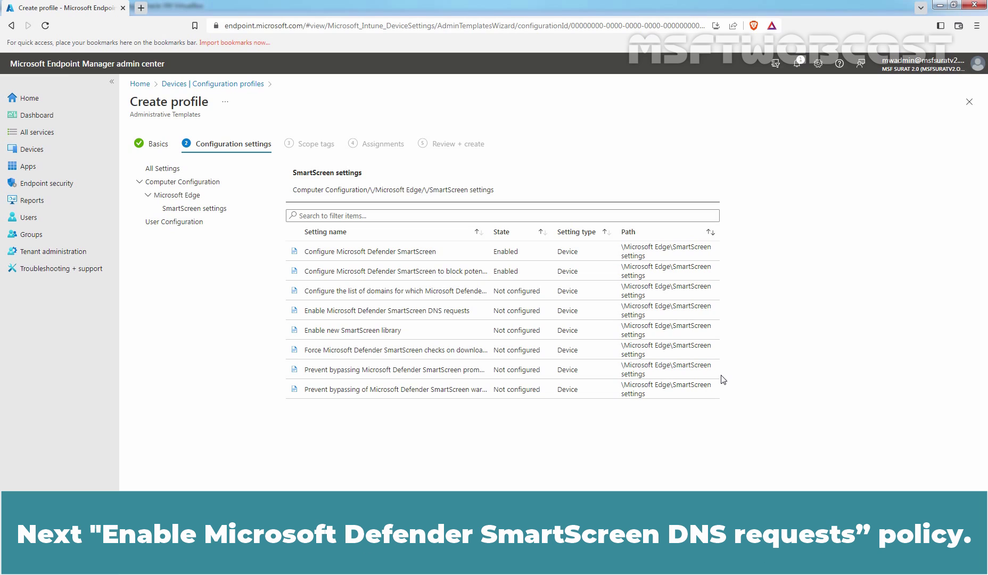
Set the SmartScreen DNS requests policy to Enabled.
{"action": "left_click", "coordinate": [434, 314]}
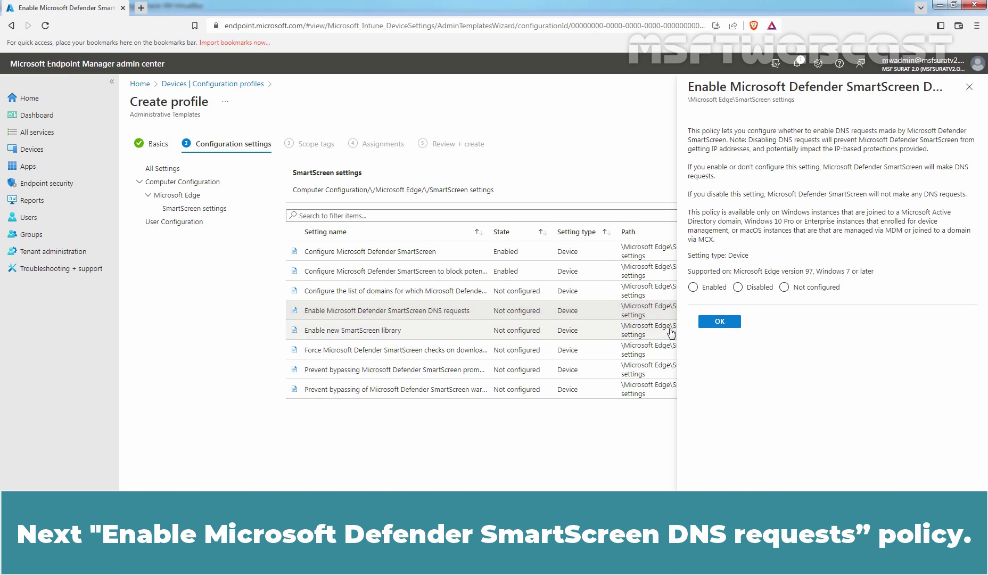
{"action": "left_click", "coordinate": [700, 290]}
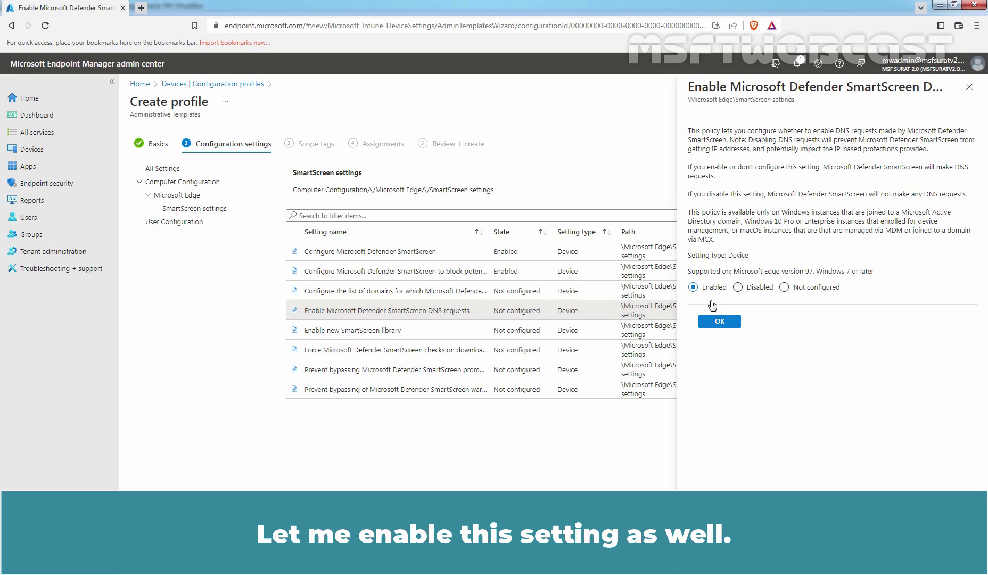
{"action": "left_click", "coordinate": [719, 322]}
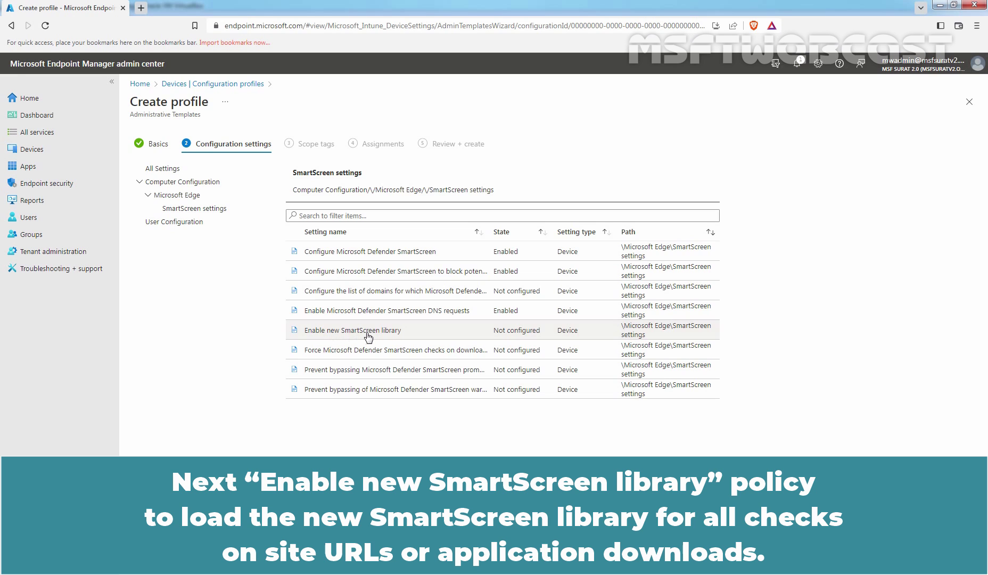
Enable the new SmartScreen library and forced SmartScreen checks on trusted-source downloads.
{"action": "left_click", "coordinate": [368, 335]}
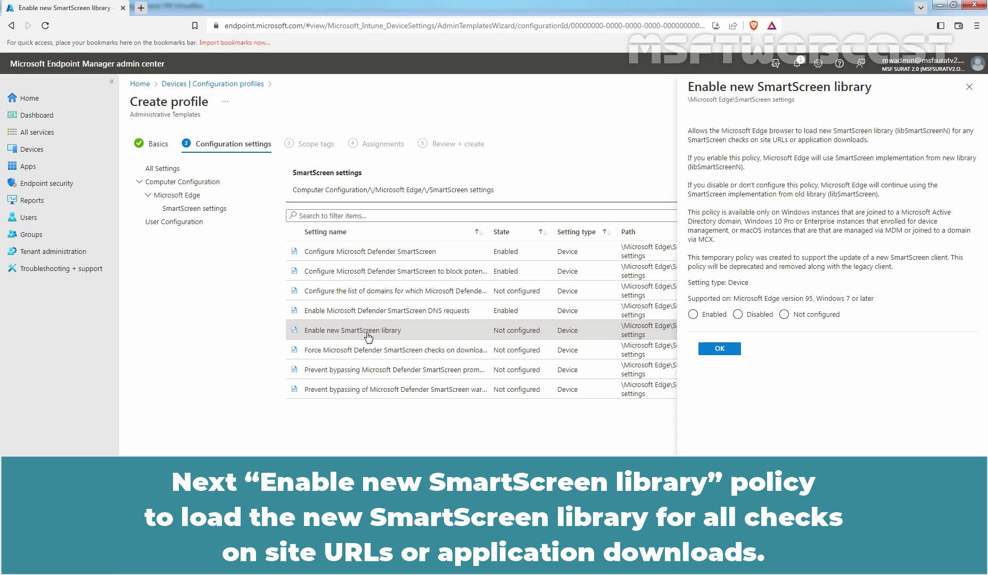
{"action": "left_click", "coordinate": [707, 315]}
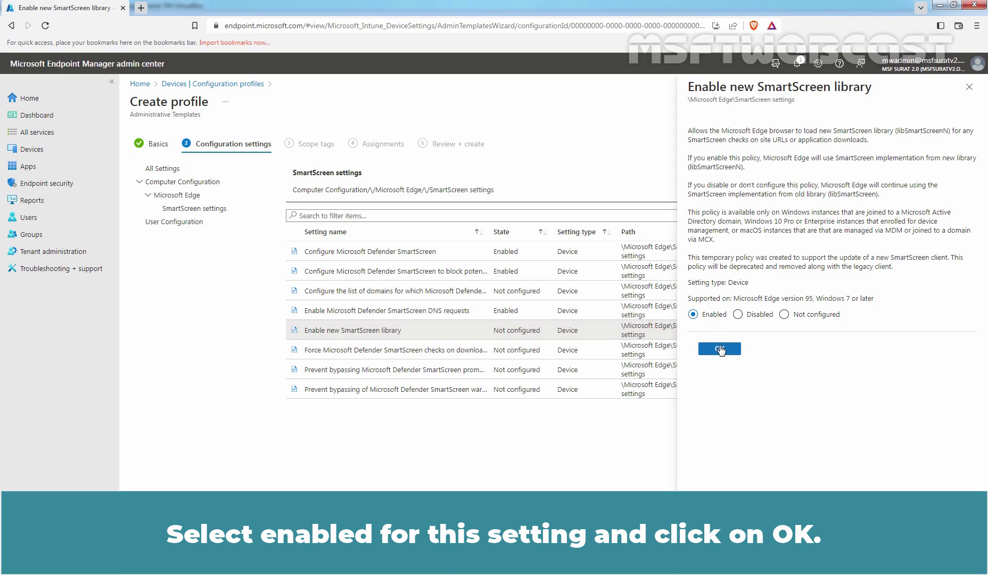
{"action": "left_click", "coordinate": [721, 350]}
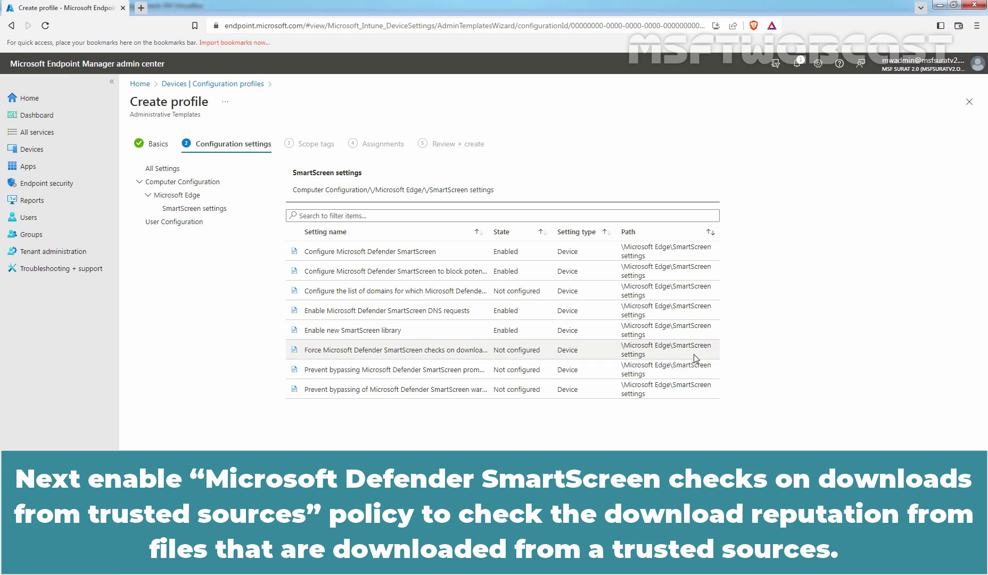
{"action": "left_click", "coordinate": [380, 354]}
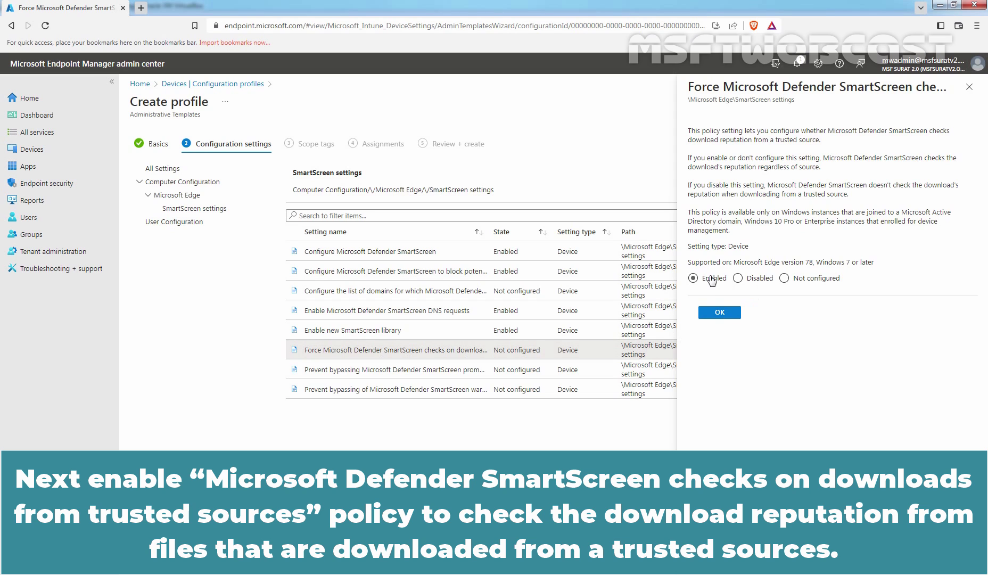
{"action": "left_click", "coordinate": [711, 279]}
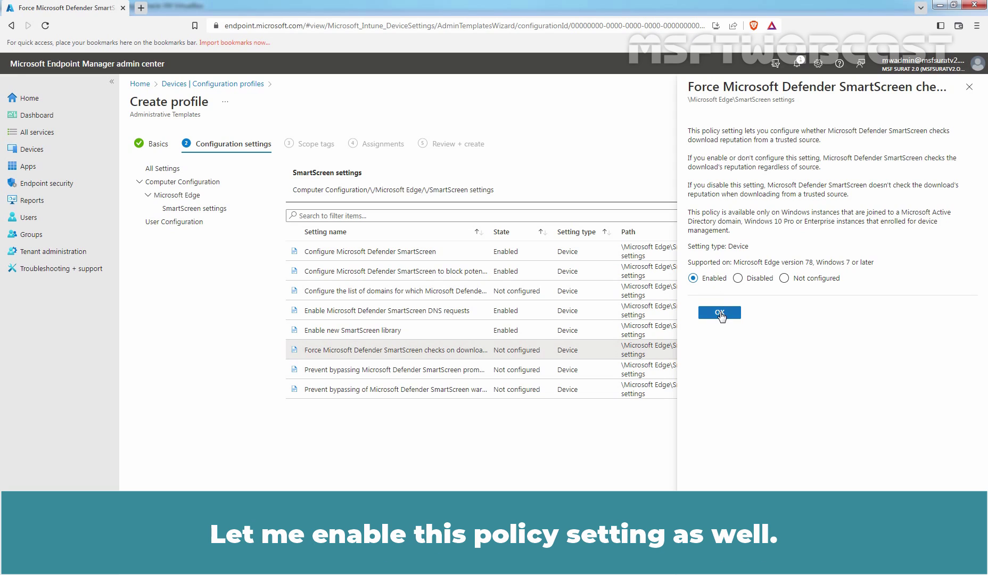
Confirm the download checks policy, then enable preventing users bypassing SmartScreen site prompts.
{"action": "left_click", "coordinate": [720, 313]}
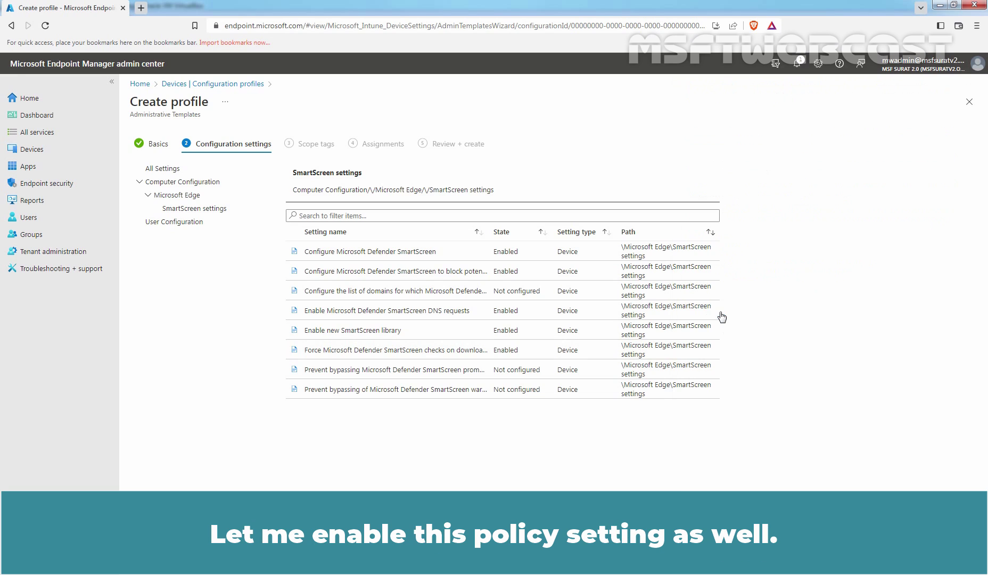
{"action": "left_click", "coordinate": [401, 377]}
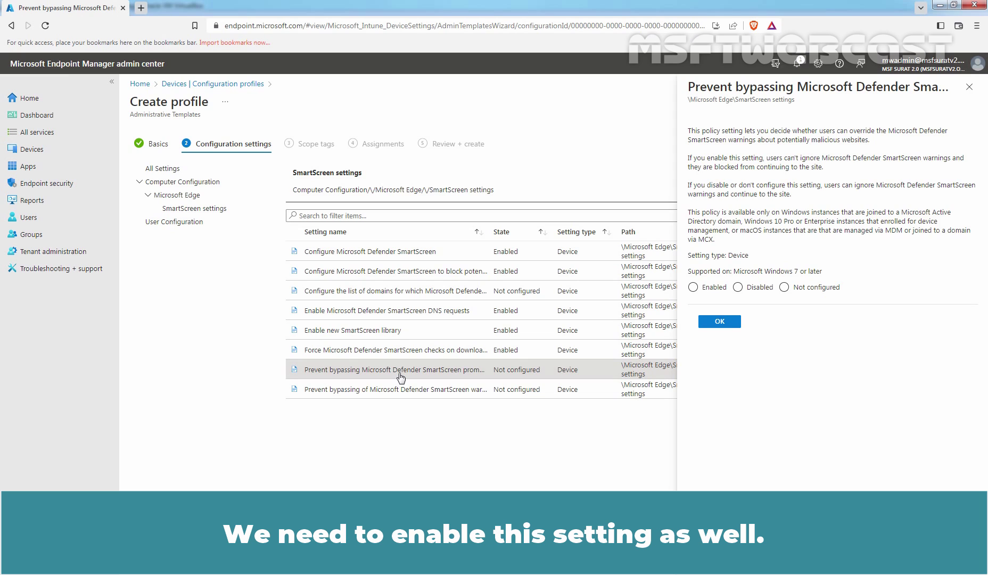
{"action": "left_click", "coordinate": [714, 290]}
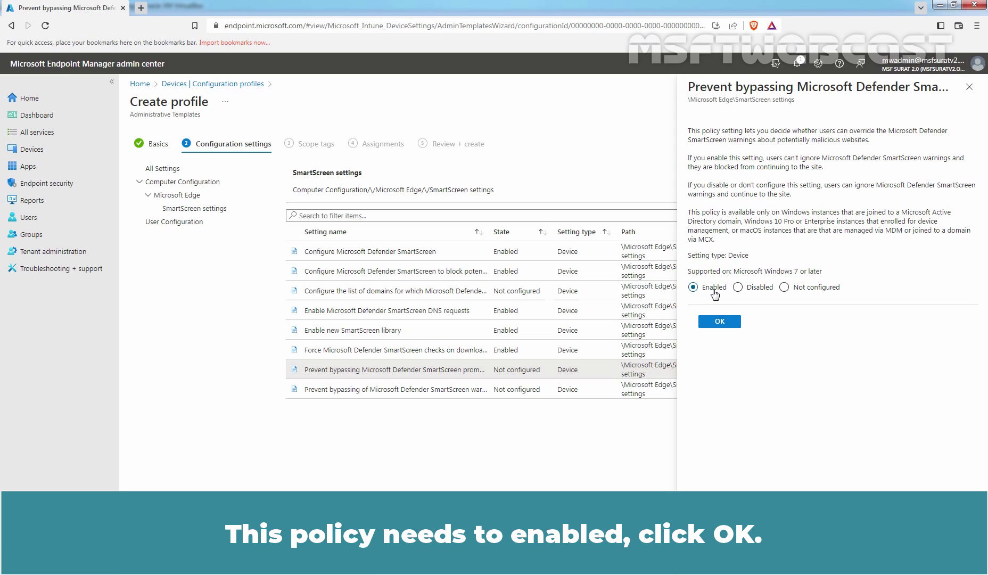
{"action": "left_click", "coordinate": [720, 326]}
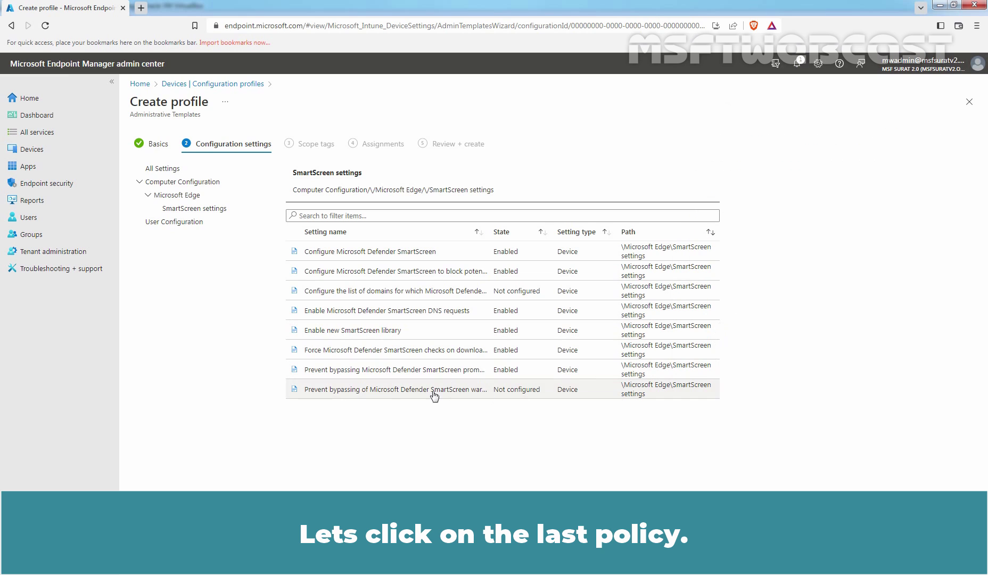
Enable preventing users bypassing SmartScreen warnings about unverified downloads.
{"action": "left_click", "coordinate": [408, 391]}
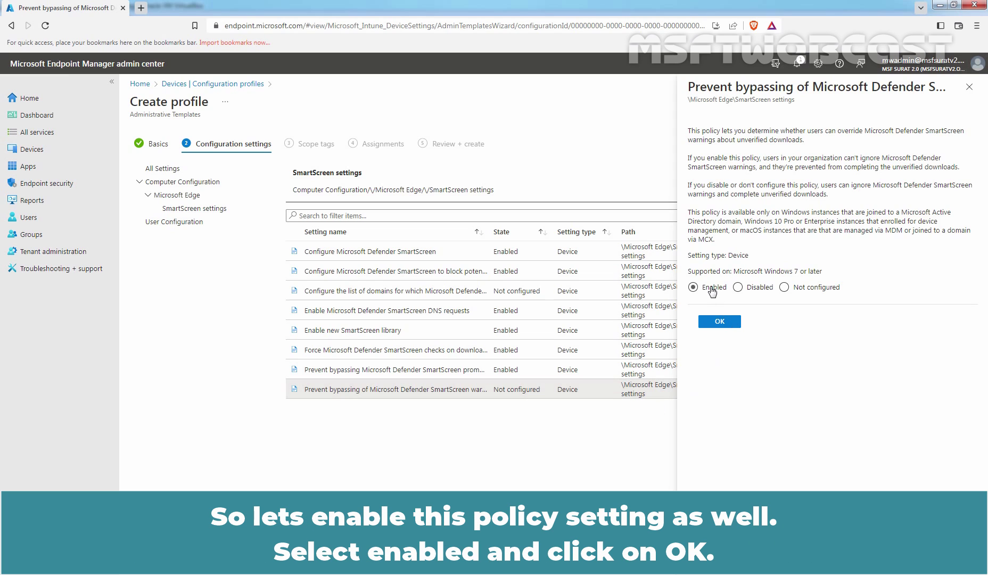
{"action": "left_click", "coordinate": [710, 288]}
{"action": "left_click", "coordinate": [727, 325]}
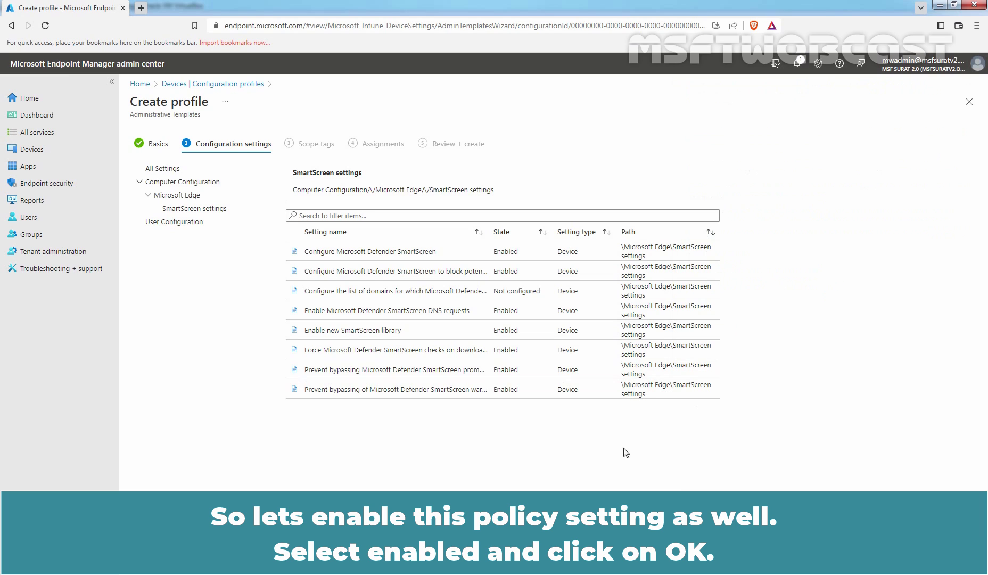
{"action": "left_click", "coordinate": [356, 293]}
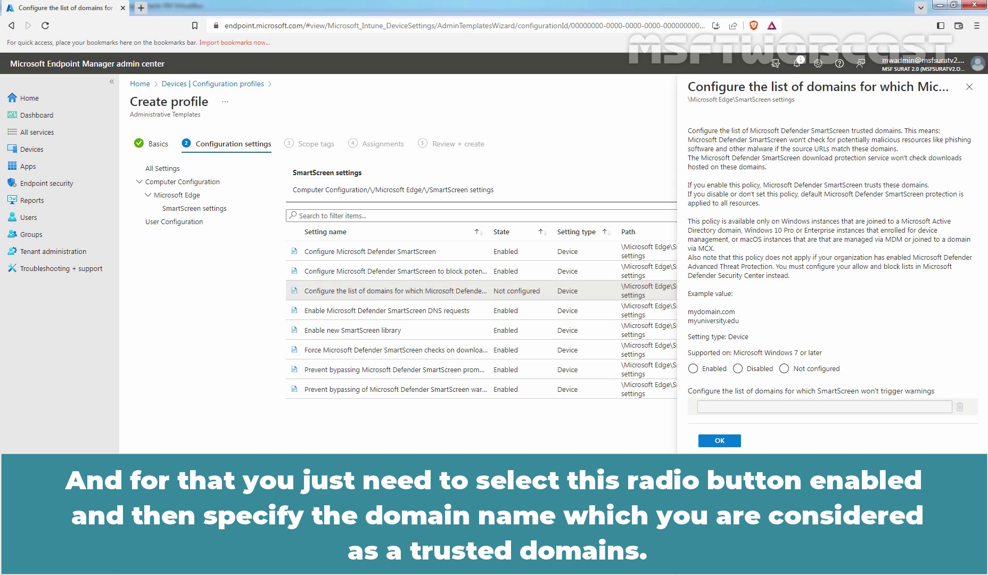
{"action": "left_click", "coordinate": [702, 373]}
{"action": "left_click", "coordinate": [716, 408]}
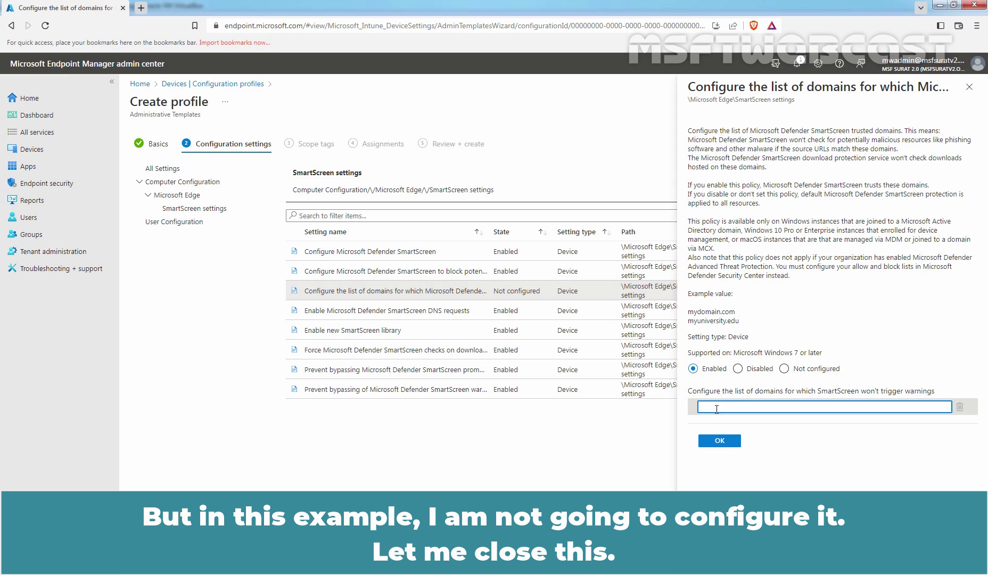
{"action": "left_click", "coordinate": [969, 89]}
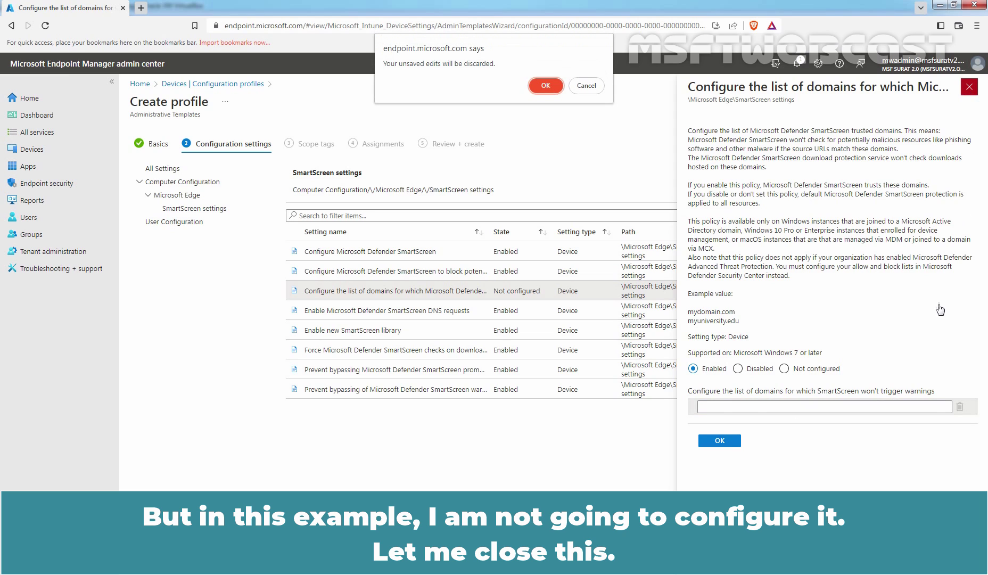
{"action": "left_click", "coordinate": [543, 88]}
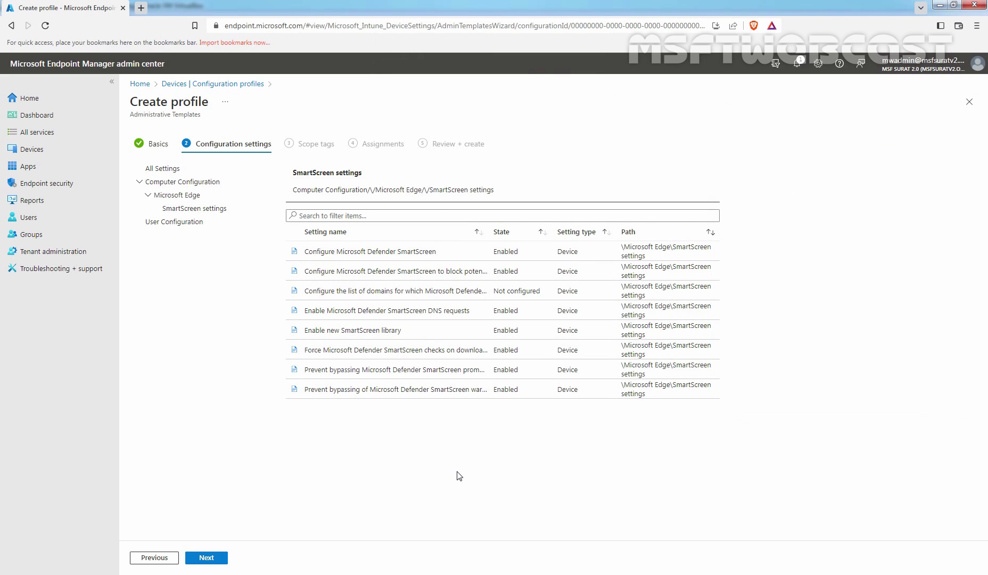
Keep the Default scope tag, include the Test_Client02 group, and continue to Review + create.
{"action": "left_click", "coordinate": [206, 558]}
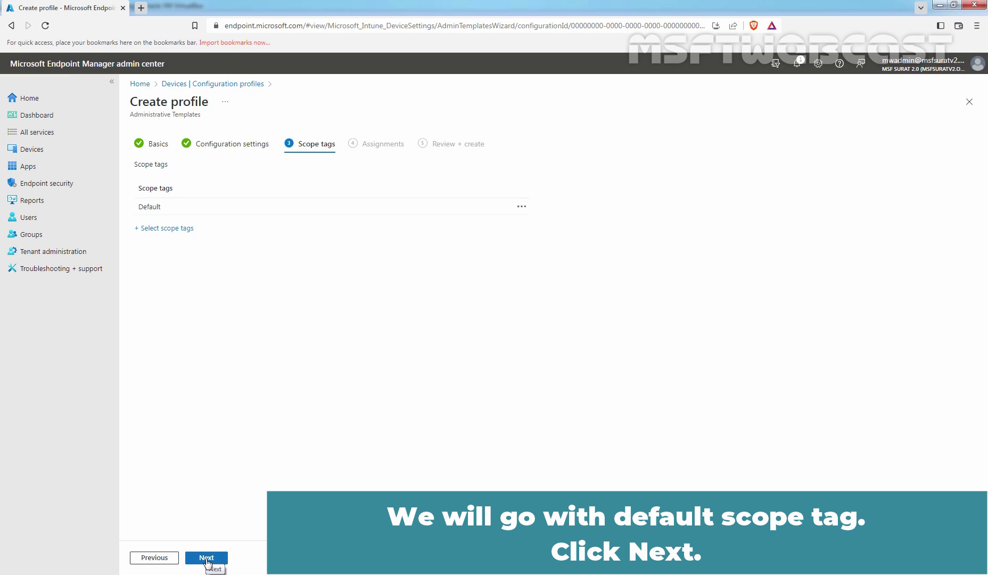
{"action": "left_click", "coordinate": [207, 558]}
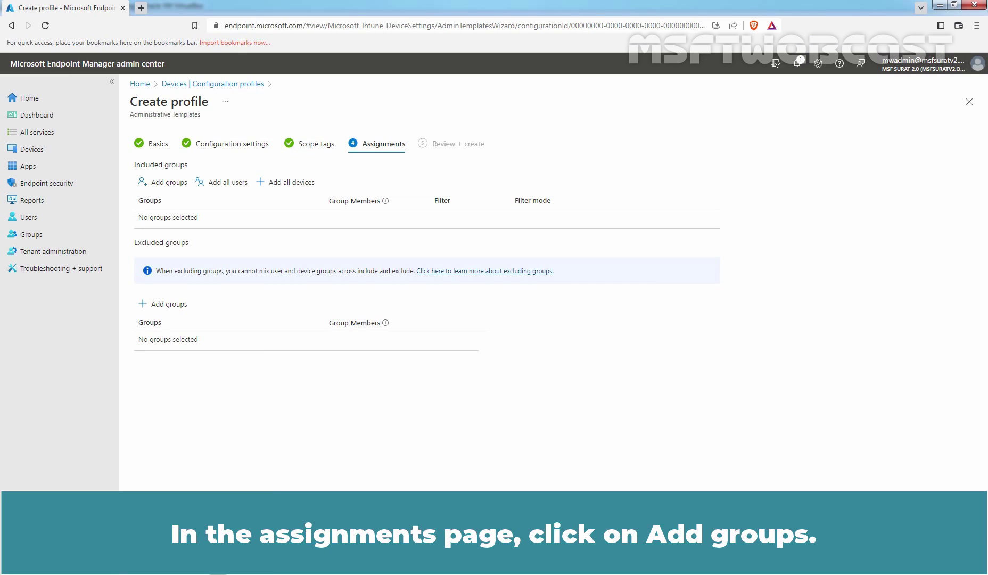
{"action": "left_click", "coordinate": [177, 186]}
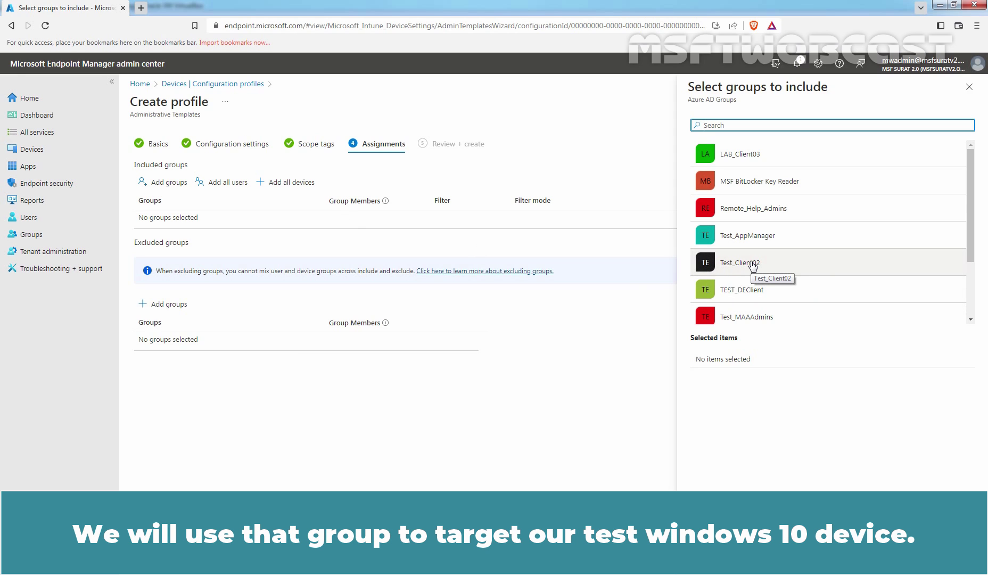
{"action": "left_click", "coordinate": [752, 265]}
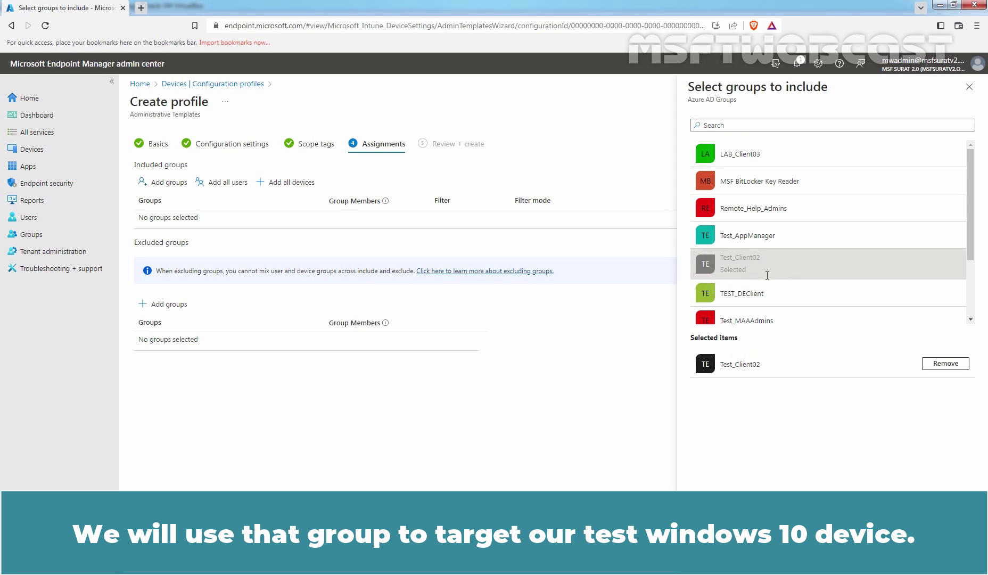
{"action": "left_click", "coordinate": [708, 559]}
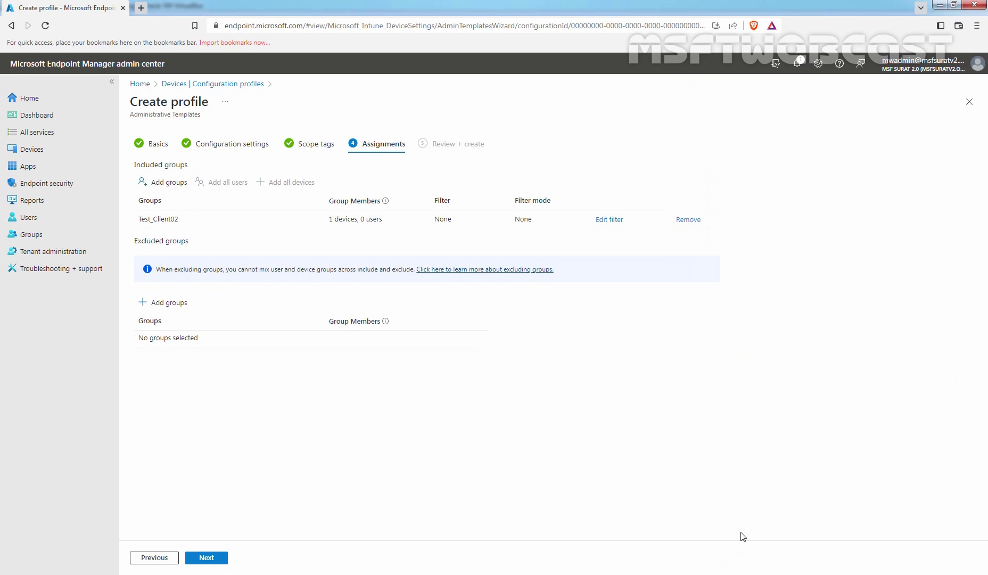
{"action": "left_click", "coordinate": [206, 558]}
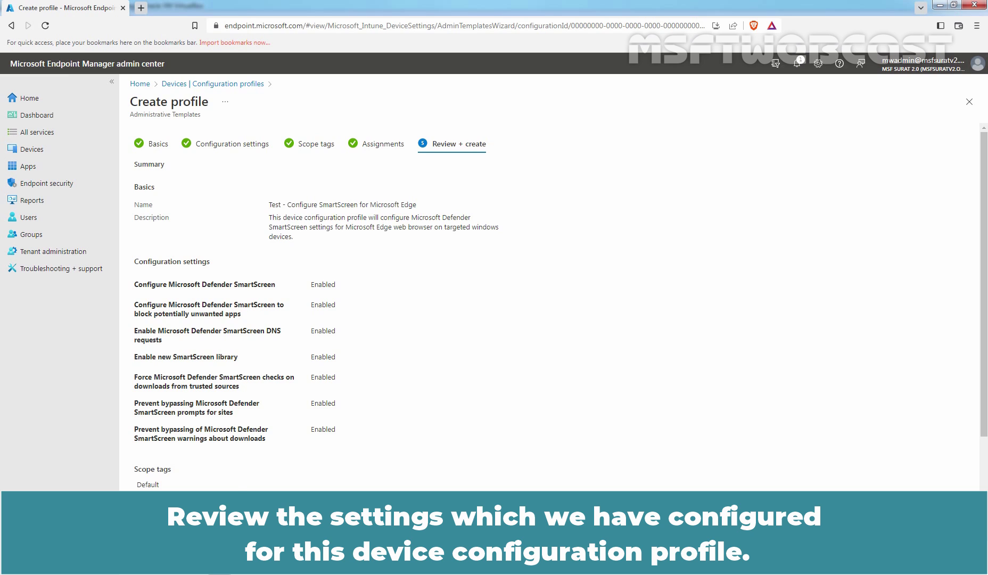
Create the profile, refresh the Configuration profiles list and widen the Profile name column.
{"action": "left_click", "coordinate": [206, 557]}
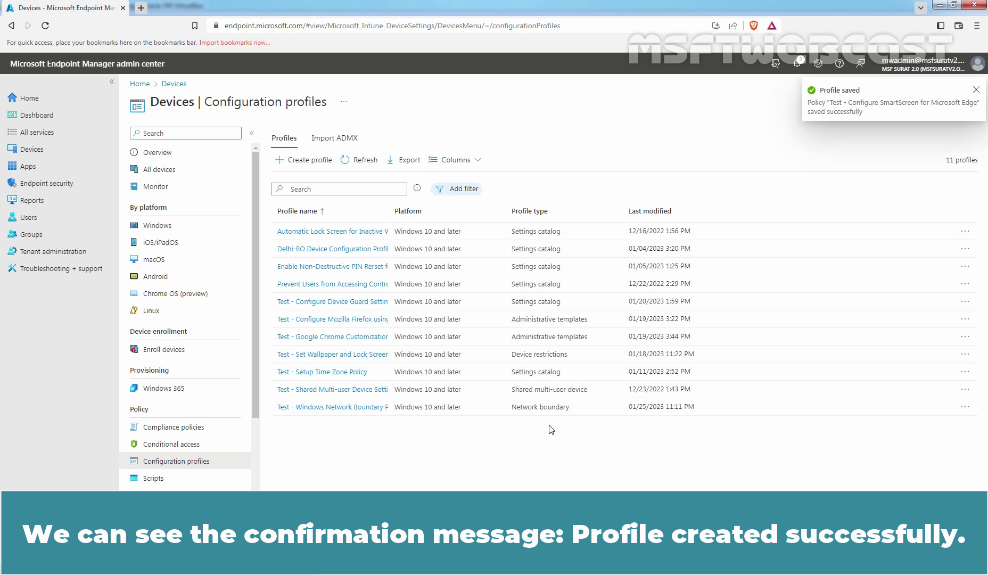
{"action": "left_click", "coordinate": [358, 160]}
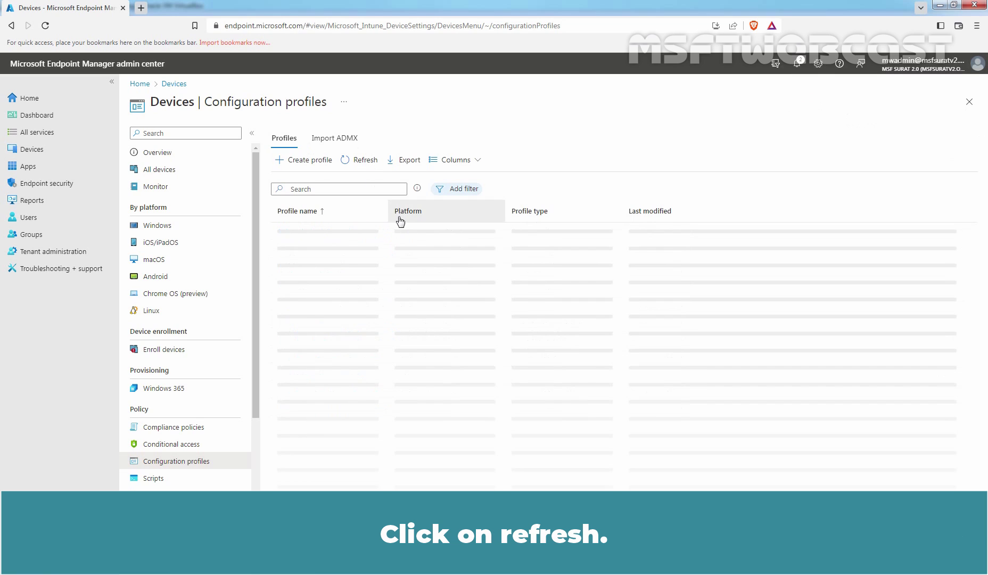
{"action": "left_click_drag", "start_coordinate": [392, 213], "coordinate": [554, 210]}
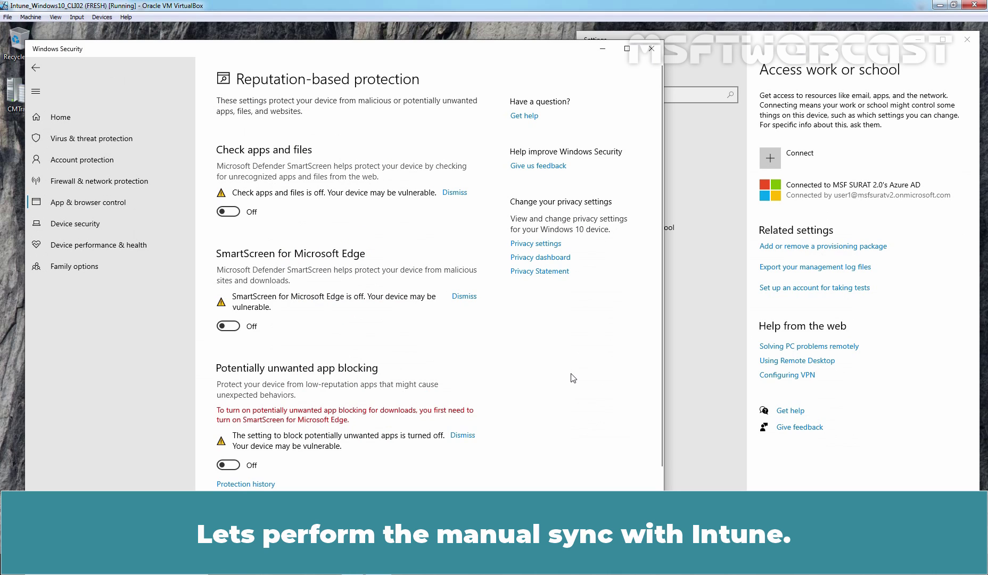
Start a manual Intune sync from the work account's info, then close Settings and Windows Security.
{"action": "left_click", "coordinate": [843, 192]}
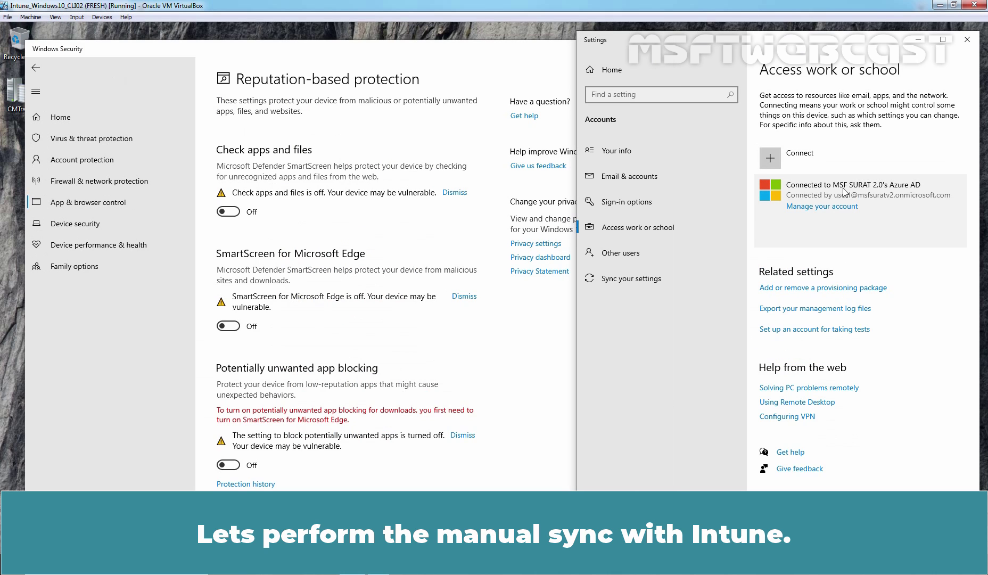
{"action": "scroll", "coordinate": [880, 237], "scroll_direction": "down", "scroll_amount": 3}
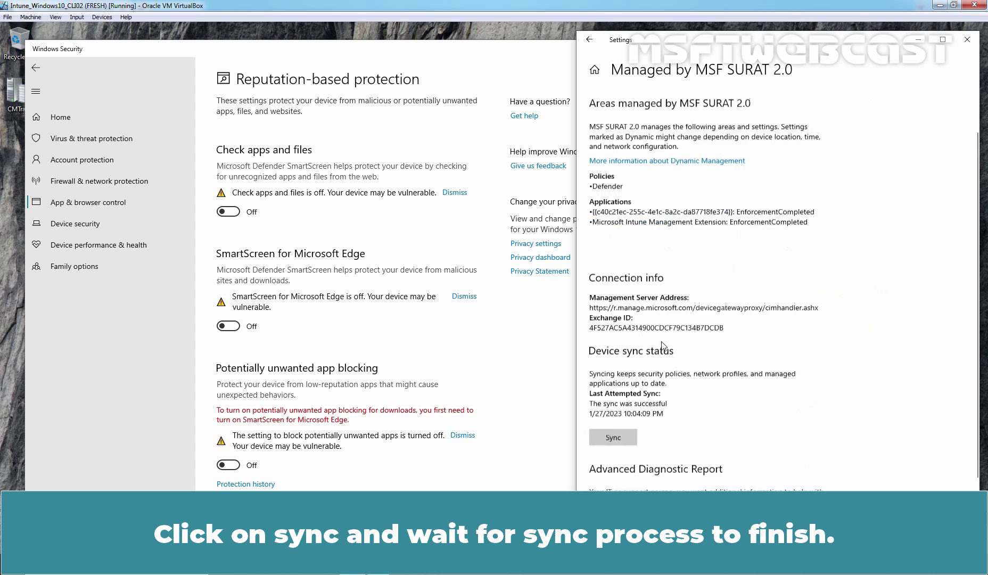
{"action": "left_click", "coordinate": [617, 397]}
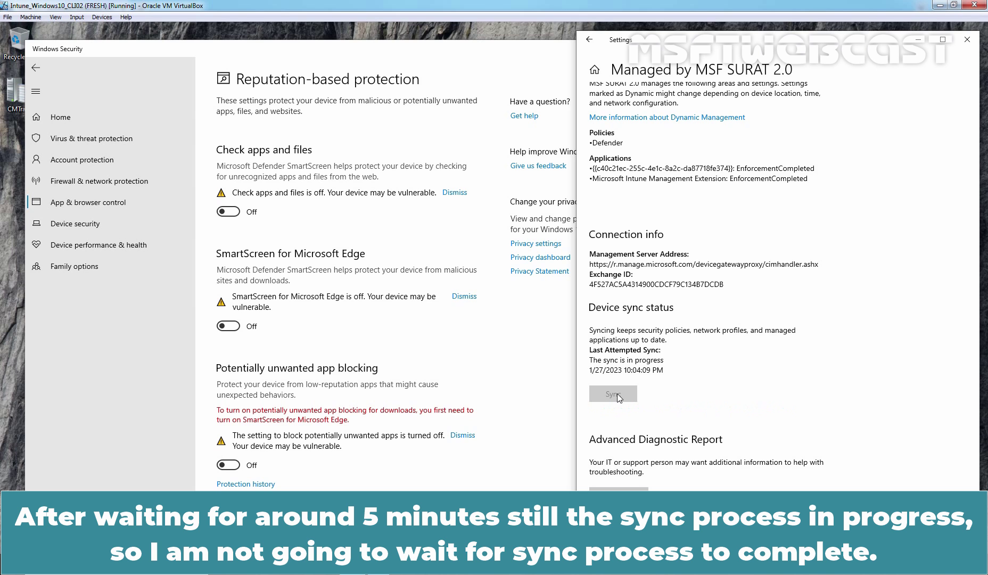
{"action": "left_click", "coordinate": [967, 40]}
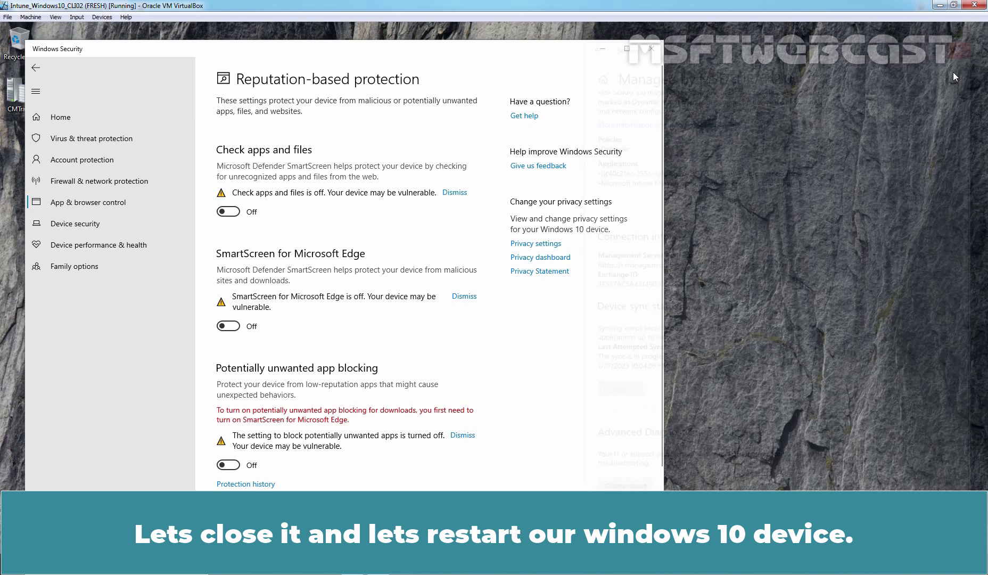
{"action": "left_click", "coordinate": [651, 48]}
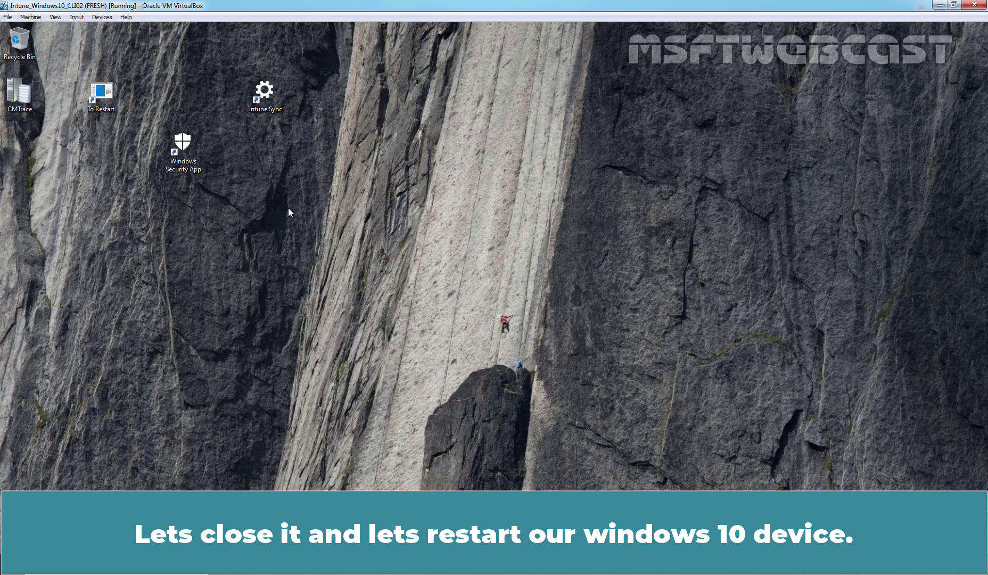
Restart the Windows 10 VM and sign in with the account PIN.
{"action": "double_click", "coordinate": [101, 93]}
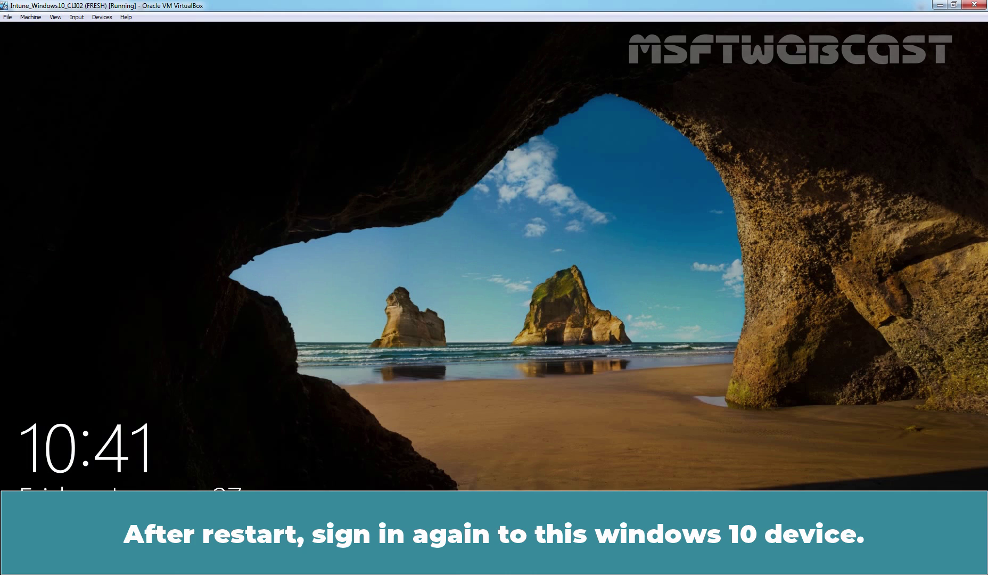
{"action": "key", "text": "space"}
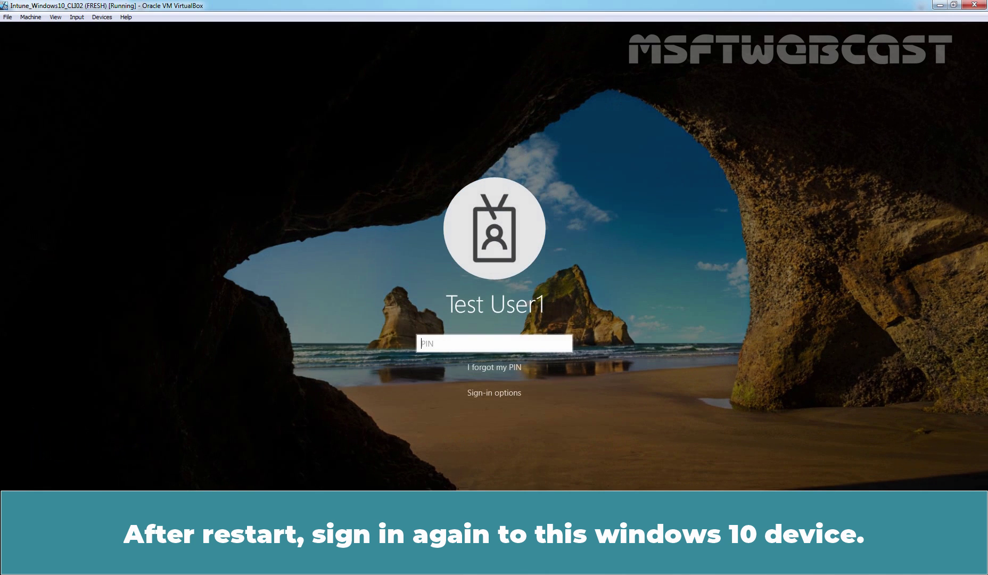
{"action": "type", "text": "1234"}
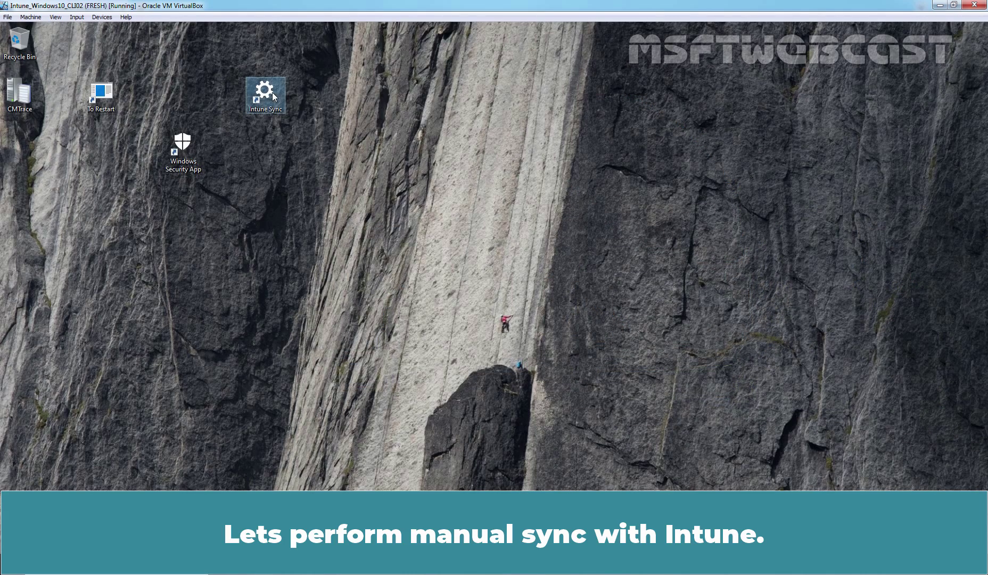
Open the Azure AD work account's info in Access work or school and run a device sync.
{"action": "double_click", "coordinate": [272, 92]}
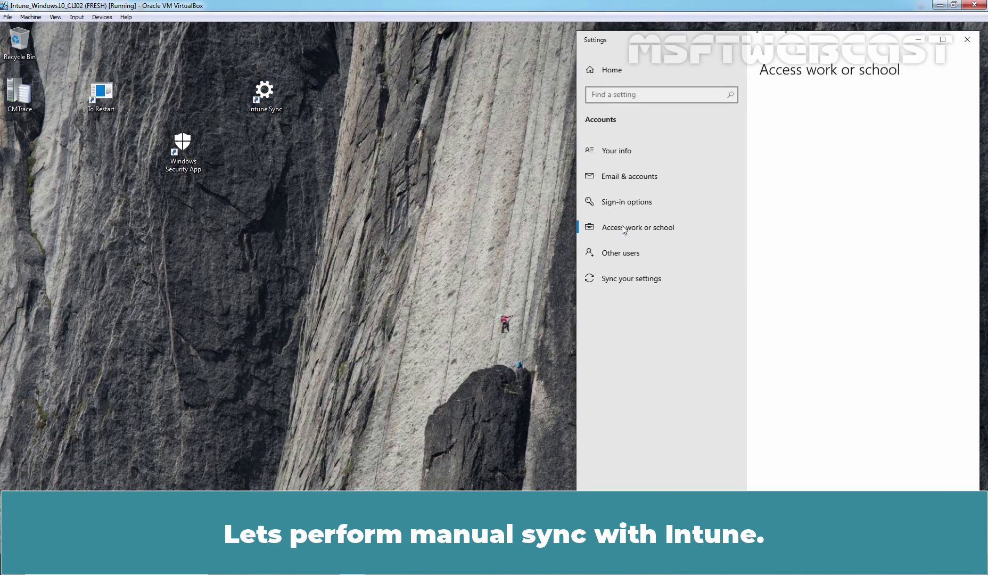
{"action": "left_click", "coordinate": [870, 196]}
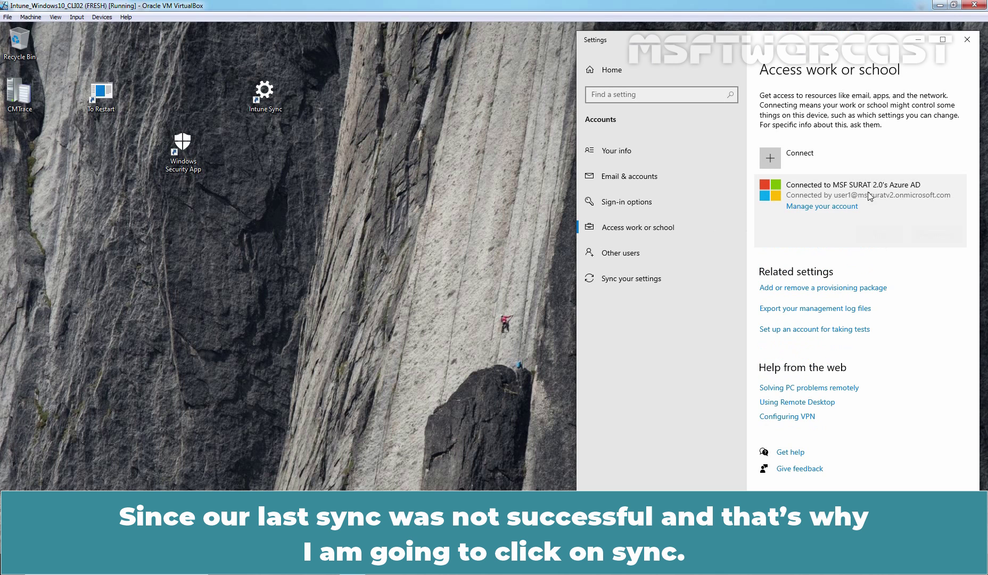
{"action": "left_click", "coordinate": [878, 237]}
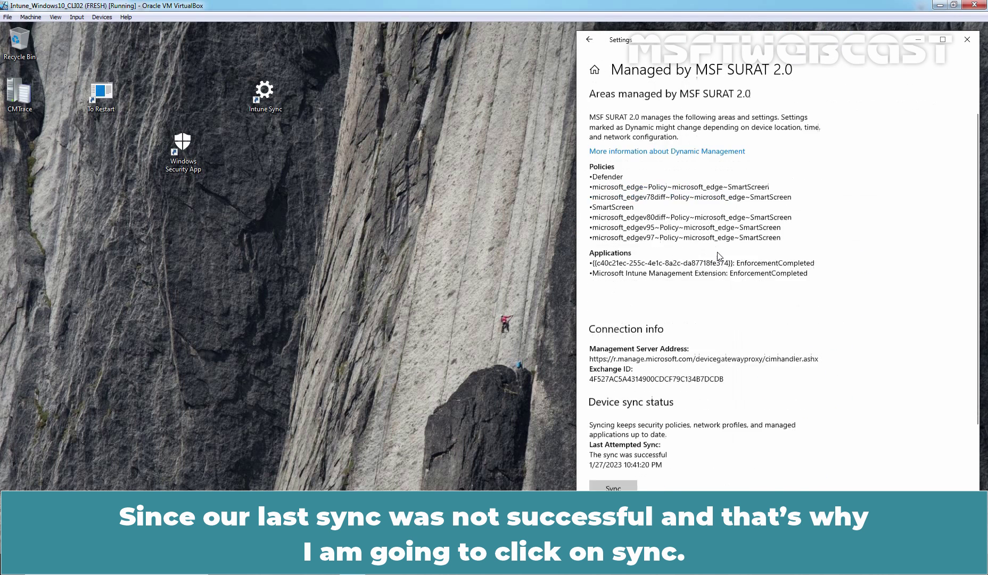
{"action": "scroll", "coordinate": [719, 256], "scroll_direction": "down", "scroll_amount": 2}
{"action": "left_click", "coordinate": [614, 394]}
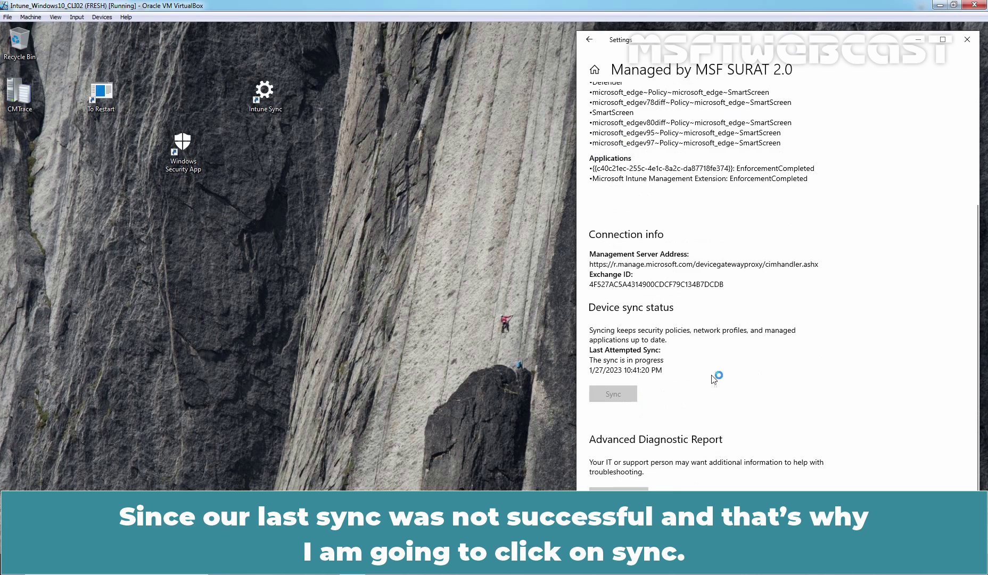
{"action": "scroll", "coordinate": [724, 368], "scroll_direction": "up", "scroll_amount": 4}
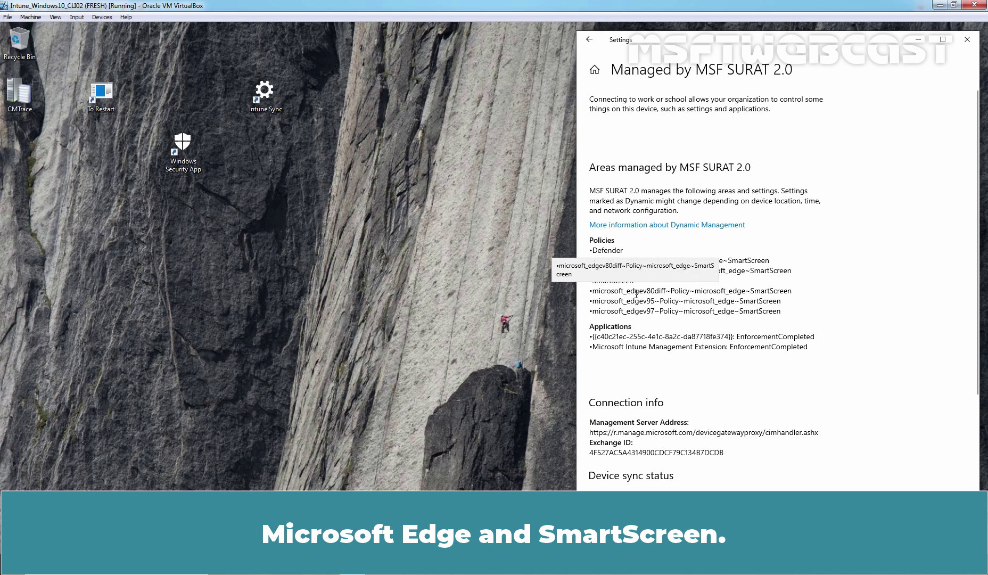
{"action": "scroll", "coordinate": [793, 376], "scroll_direction": "down", "scroll_amount": 3}
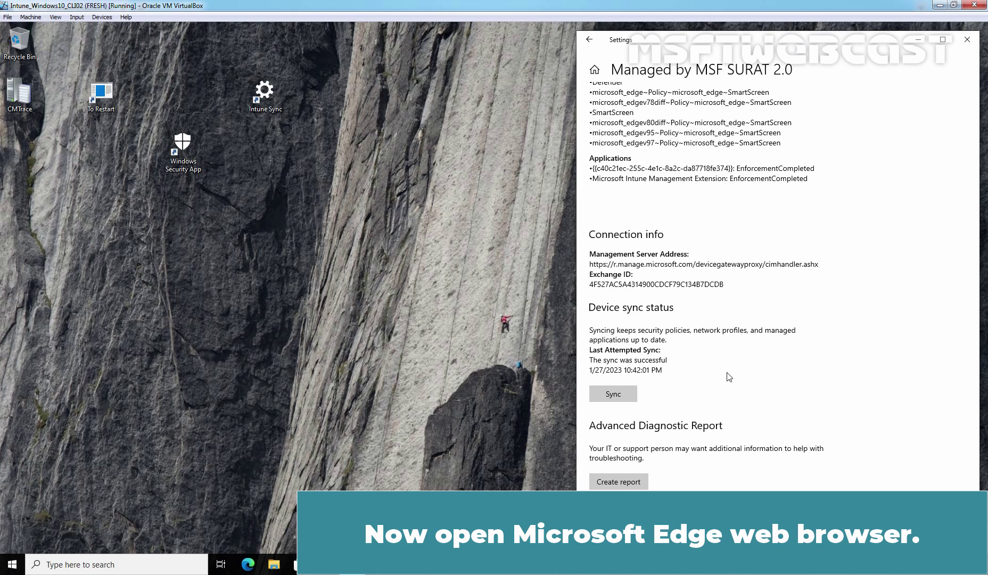
Launch Edge and load edge://policy to view the applied SmartScreen policies.
{"action": "left_click", "coordinate": [248, 564]}
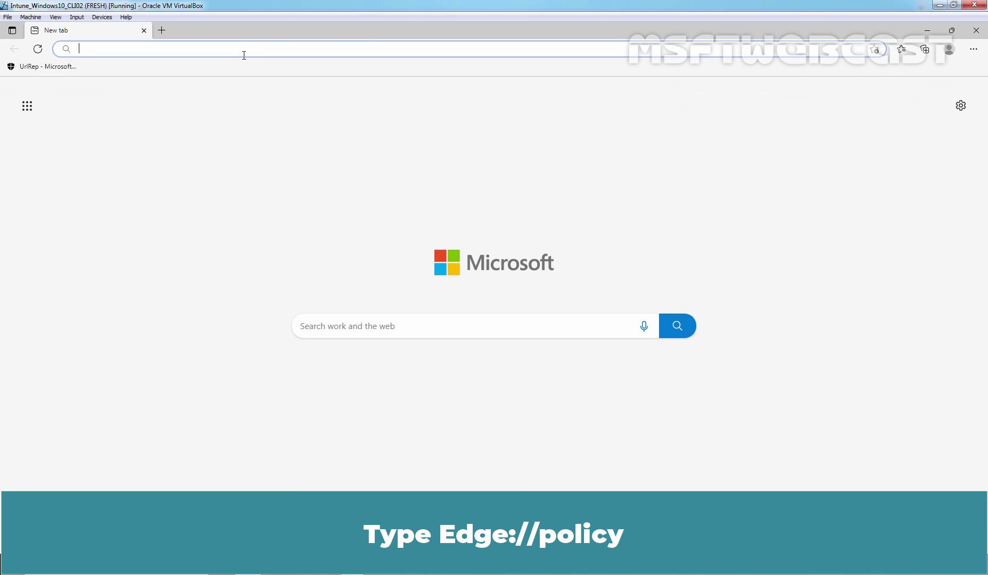
{"action": "type", "text": "edge://"}
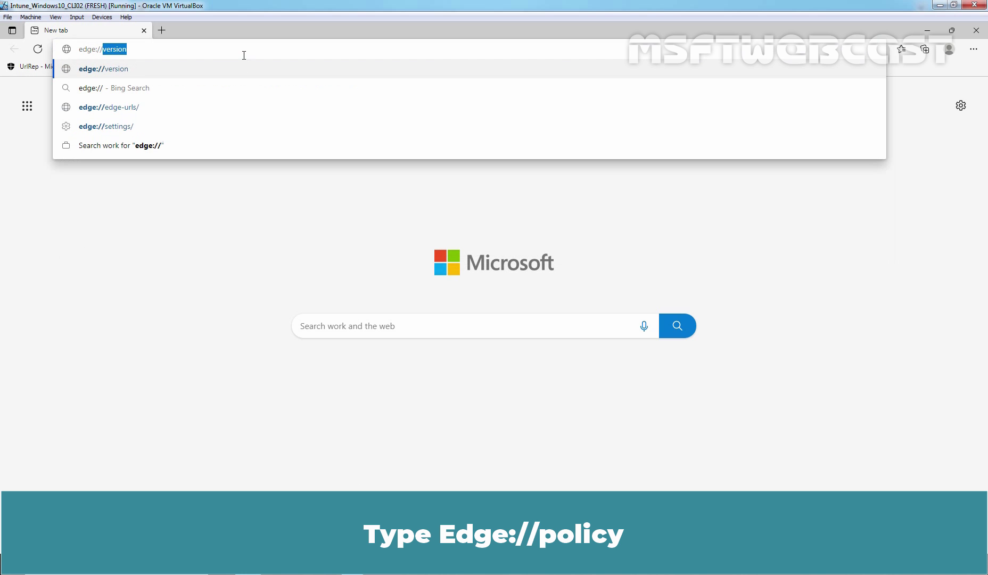
{"action": "type", "text": "pol"}
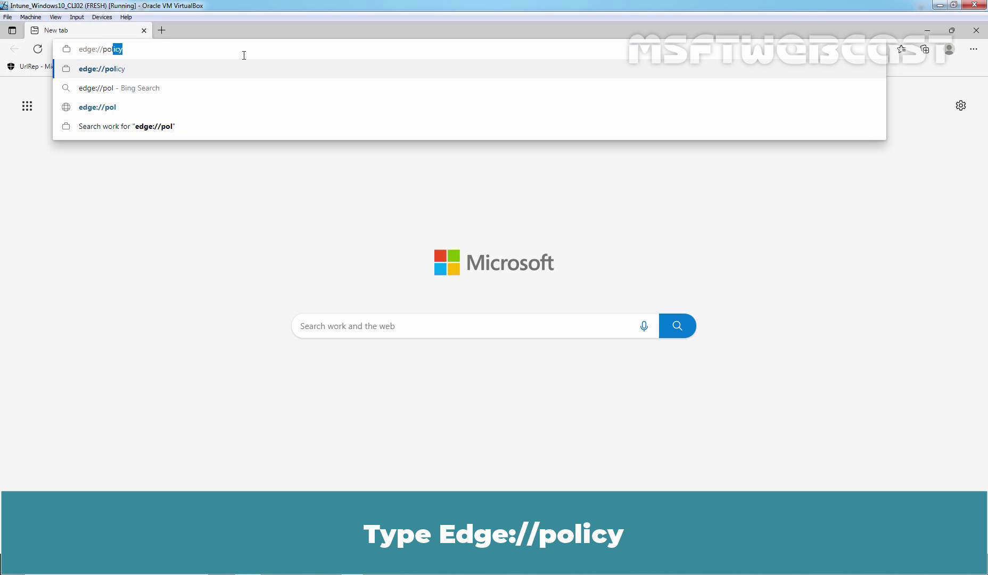
{"action": "type", "text": "icy"}
{"action": "key", "text": "Return"}
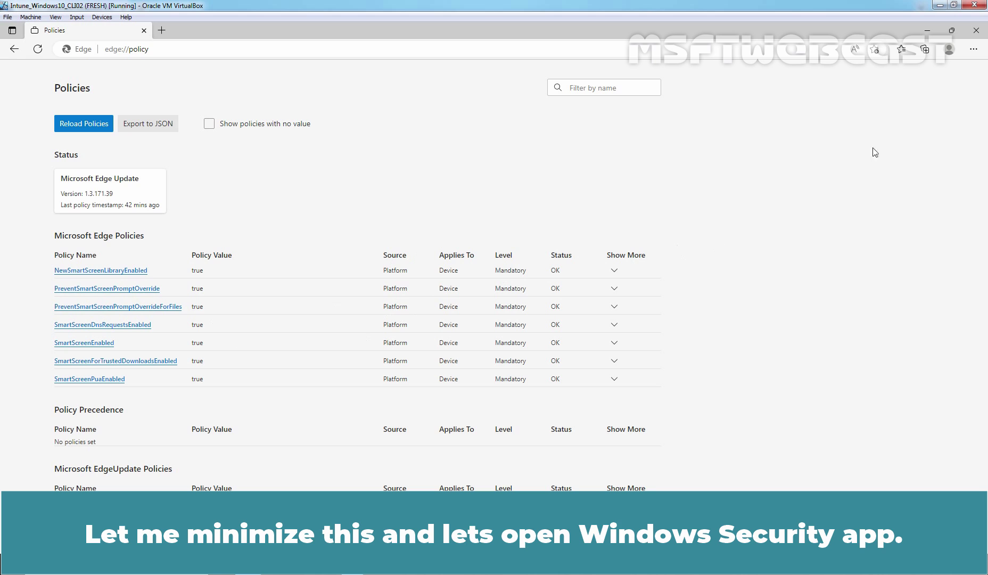
Minimise Edge and open Windows Security's App & browser control > Reputation-based protection settings.
{"action": "left_click", "coordinate": [926, 33]}
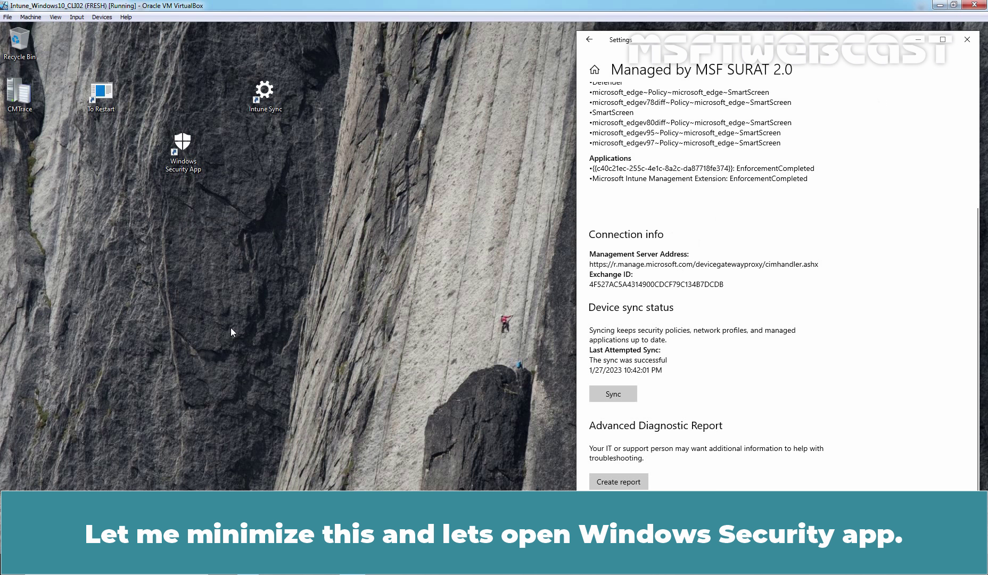
{"action": "double_click", "coordinate": [172, 150]}
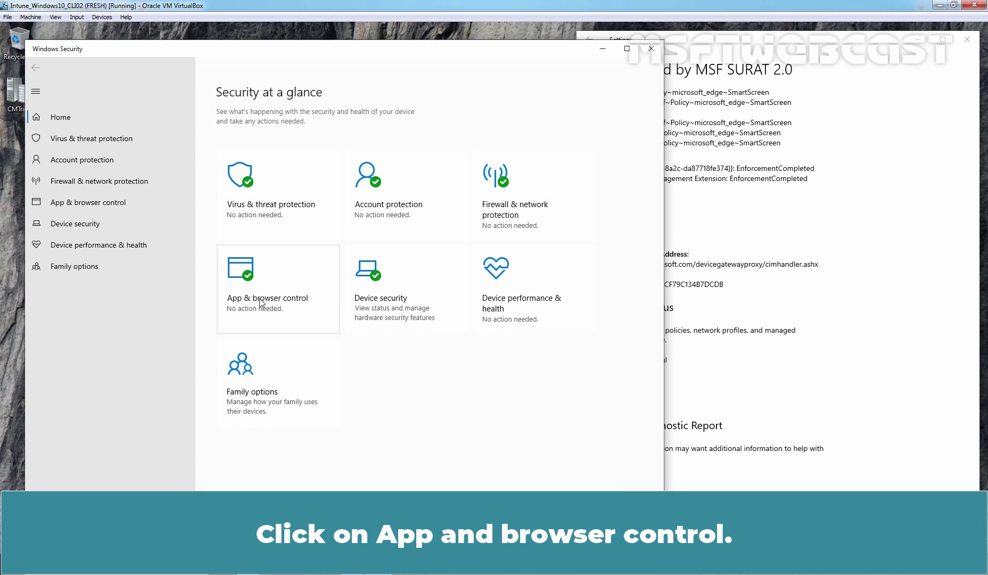
{"action": "left_click", "coordinate": [250, 285]}
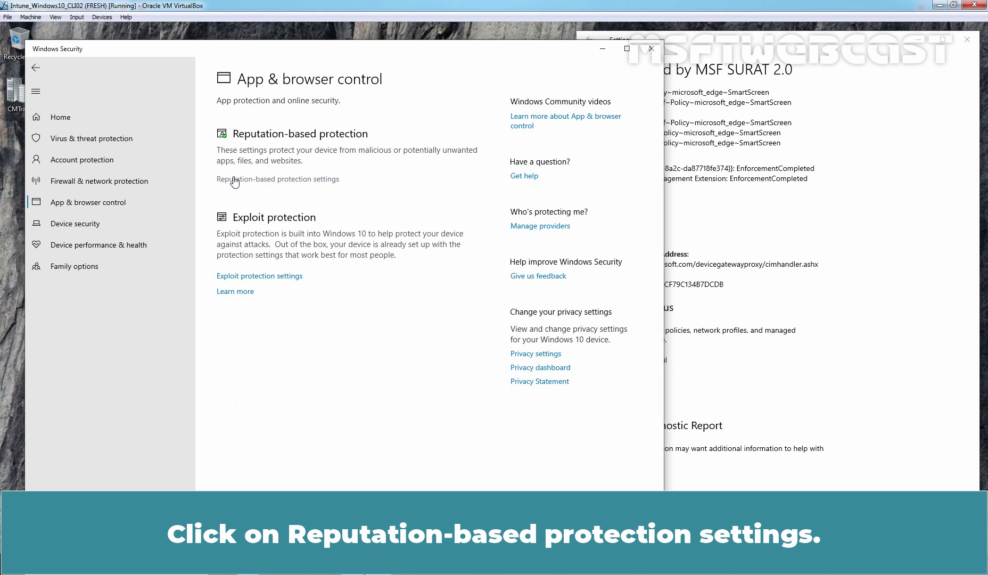
{"action": "left_click", "coordinate": [284, 180]}
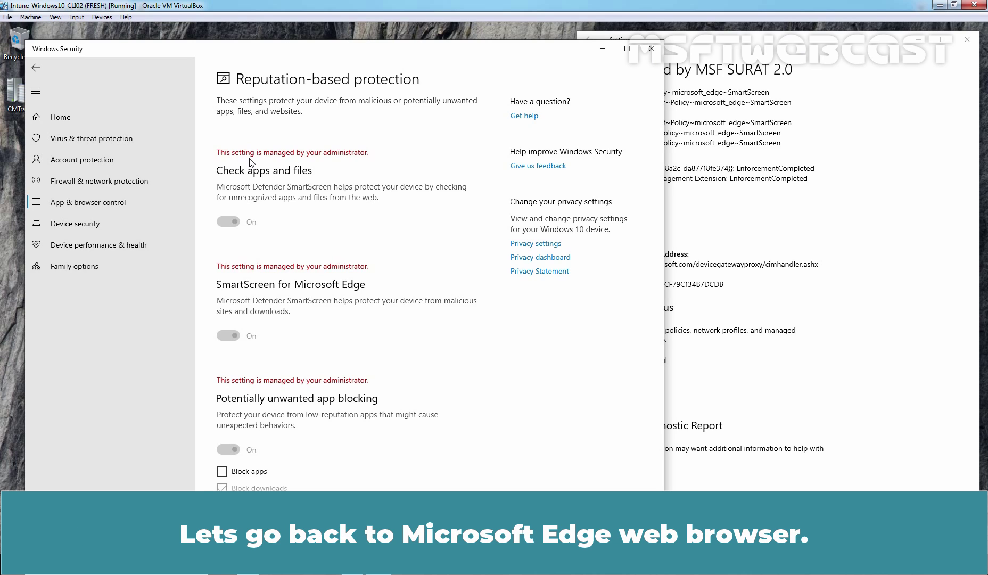
In a new Edge tab, load the UrlRep demo site and open its Phishing Page demo.
{"action": "key", "text": "alt+Tab"}
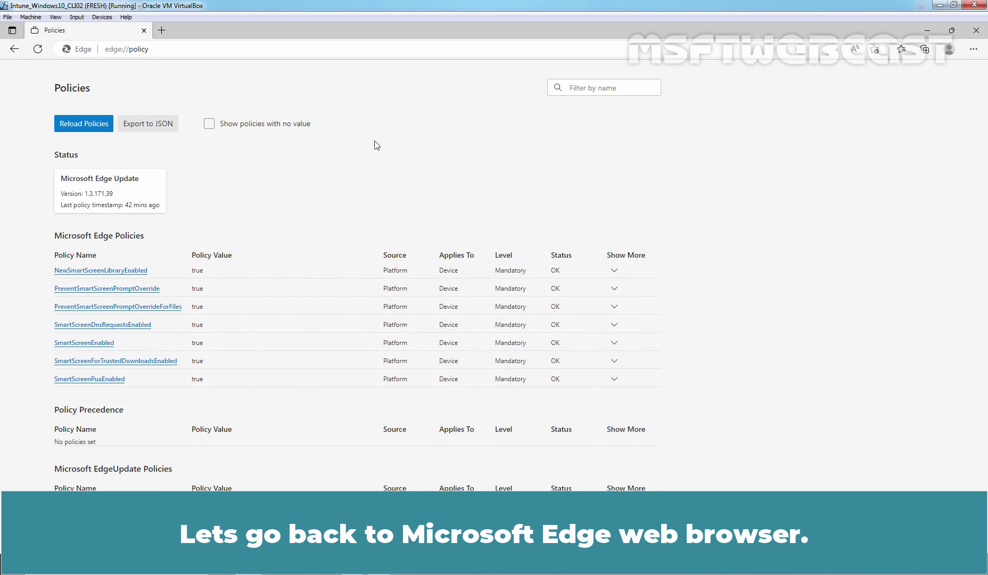
{"action": "left_click", "coordinate": [162, 31]}
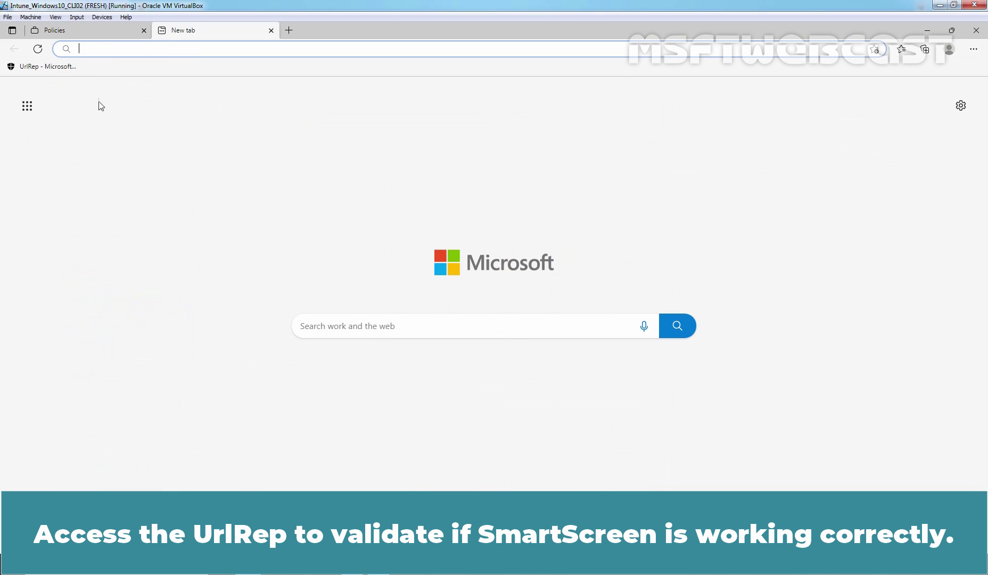
{"action": "left_click", "coordinate": [46, 67]}
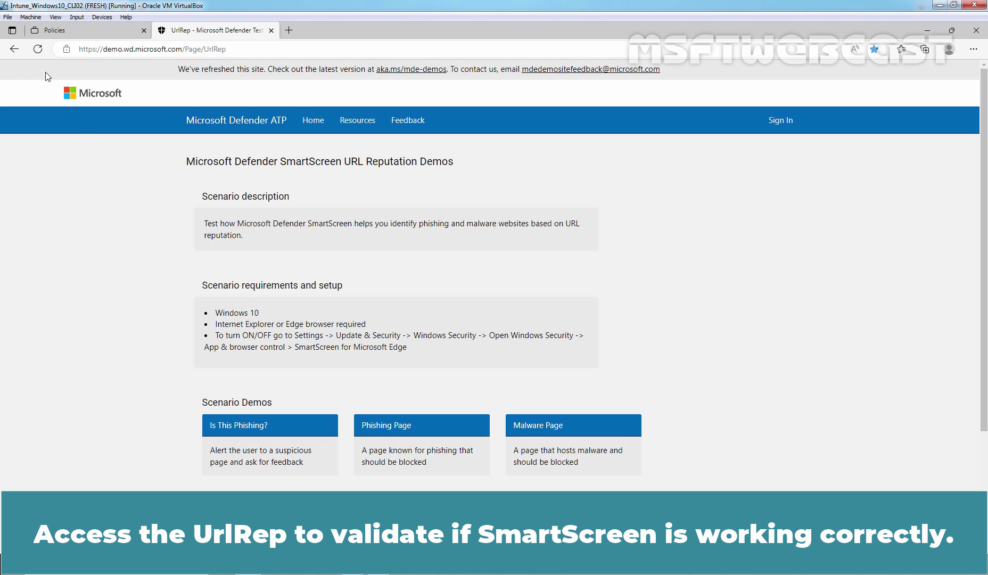
{"action": "scroll", "coordinate": [103, 153], "scroll_direction": "down", "scroll_amount": 3}
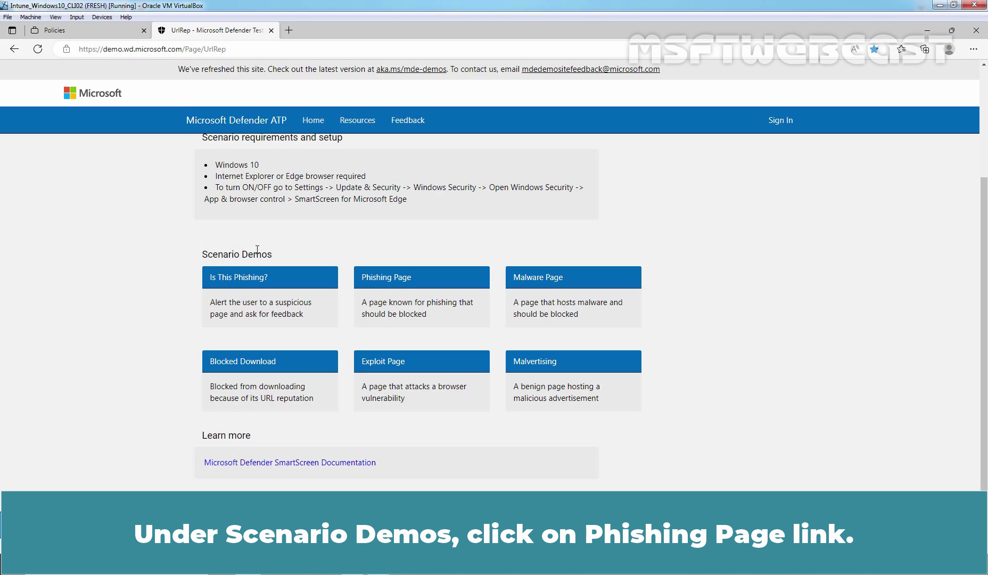
{"action": "left_click", "coordinate": [397, 278]}
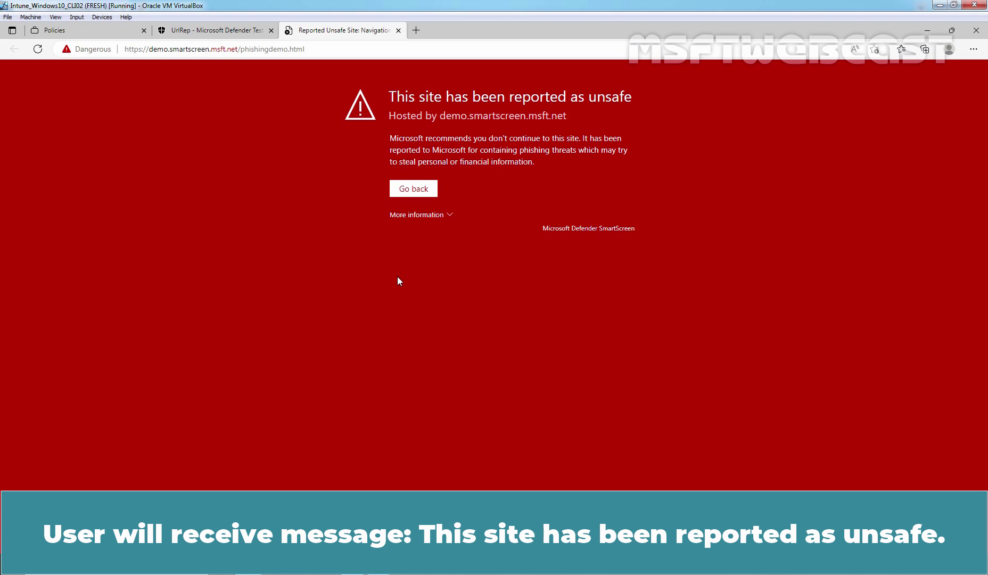
Close the Reported Unsafe Site tab and open the 'Is This Phishing?' demo.
{"action": "left_click", "coordinate": [398, 30]}
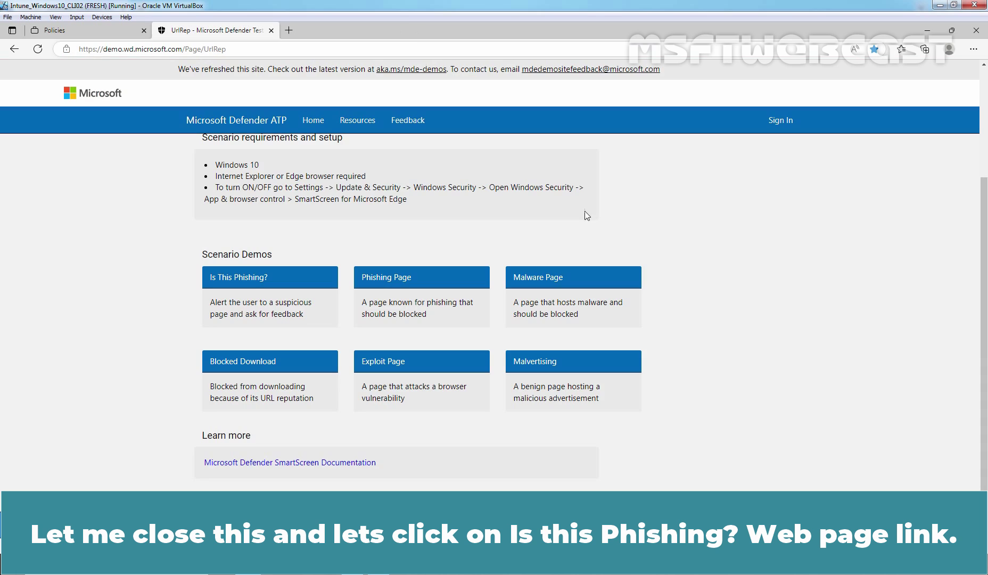
{"action": "left_click", "coordinate": [227, 283]}
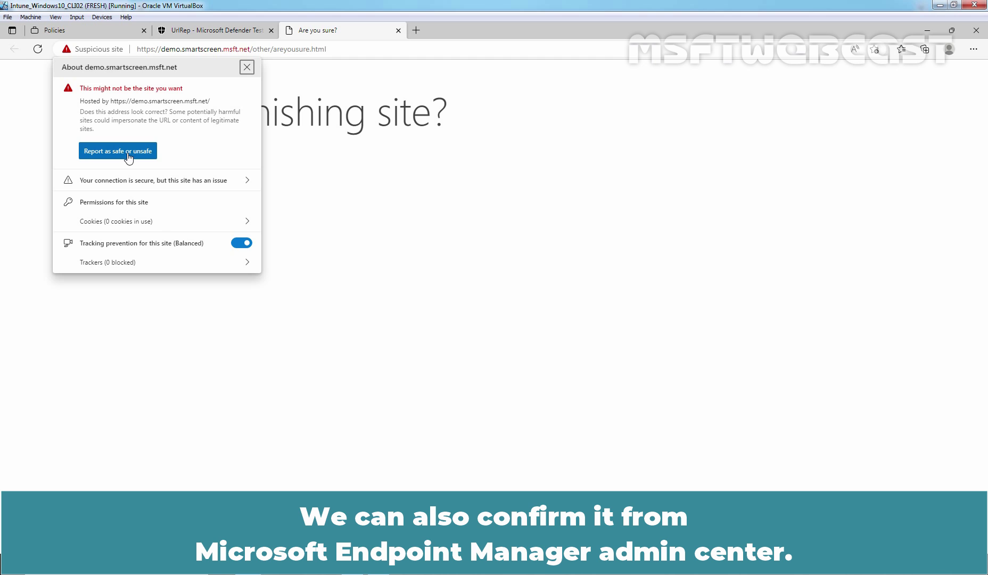
Refresh profiles, view the Defender SmartScreen profile's report showing LABWIN10-CLI02 succeeded, then return to the list.
{"action": "key", "text": "alt+Tab"}
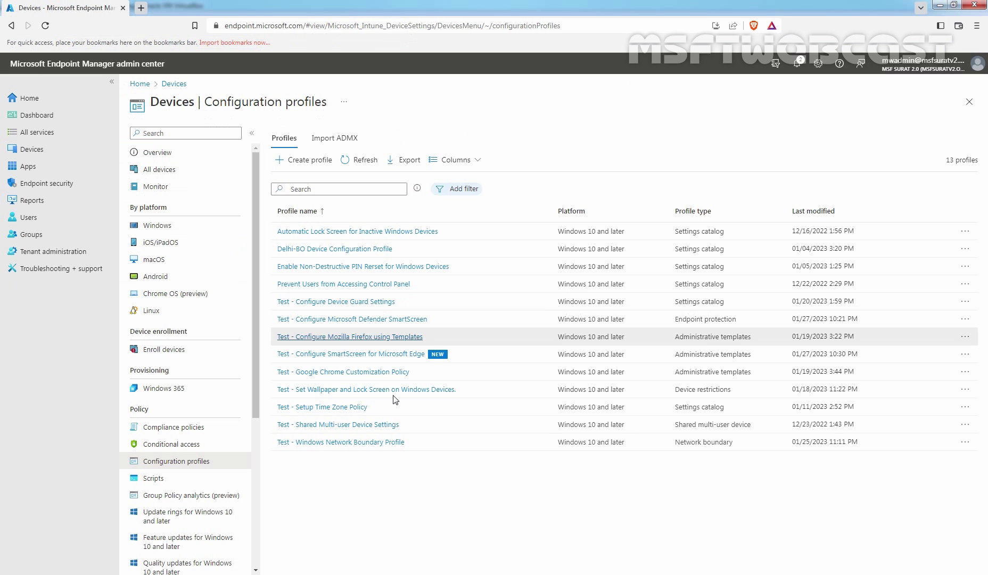
{"action": "left_click", "coordinate": [363, 163]}
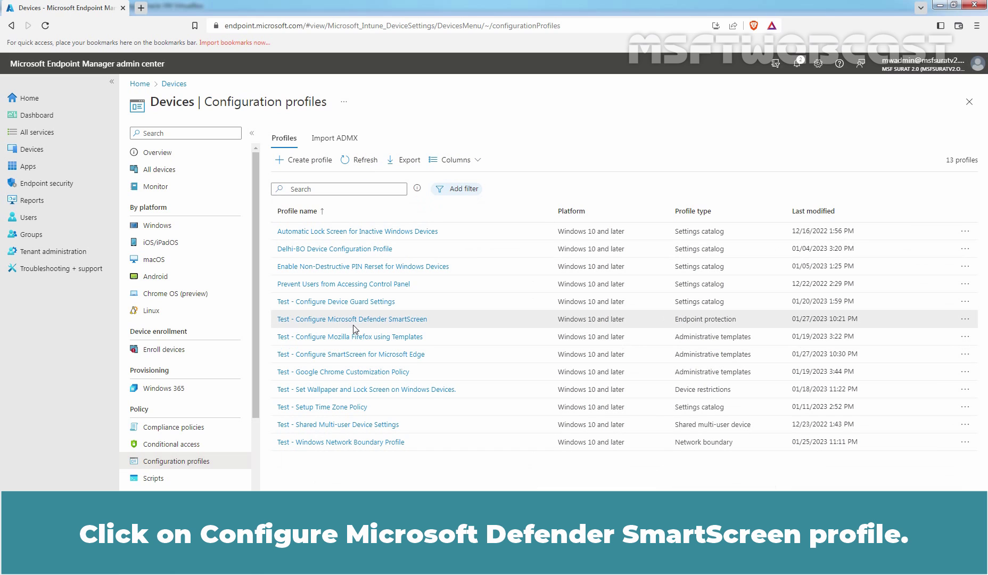
{"action": "left_click", "coordinate": [366, 320]}
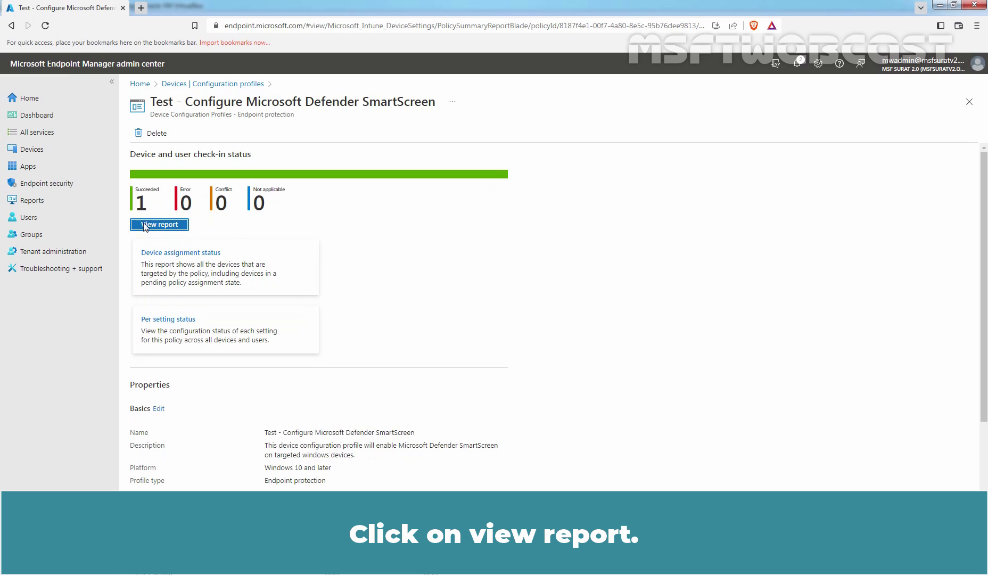
{"action": "left_click", "coordinate": [155, 226]}
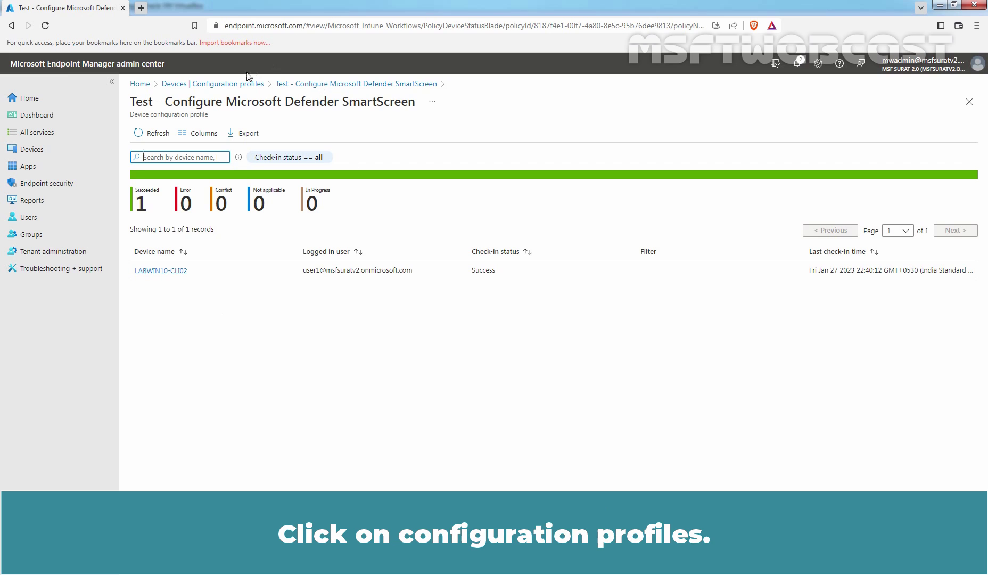
{"action": "left_click", "coordinate": [222, 86]}
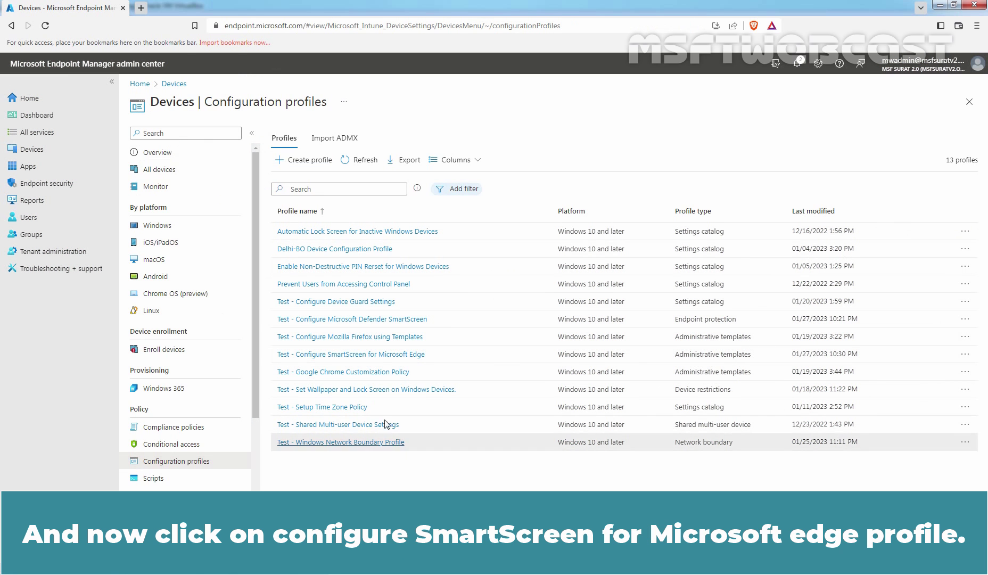
View the per-device deployment status of the Test - Configure SmartScreen for Microsoft Edge profile.
{"action": "left_click", "coordinate": [356, 357]}
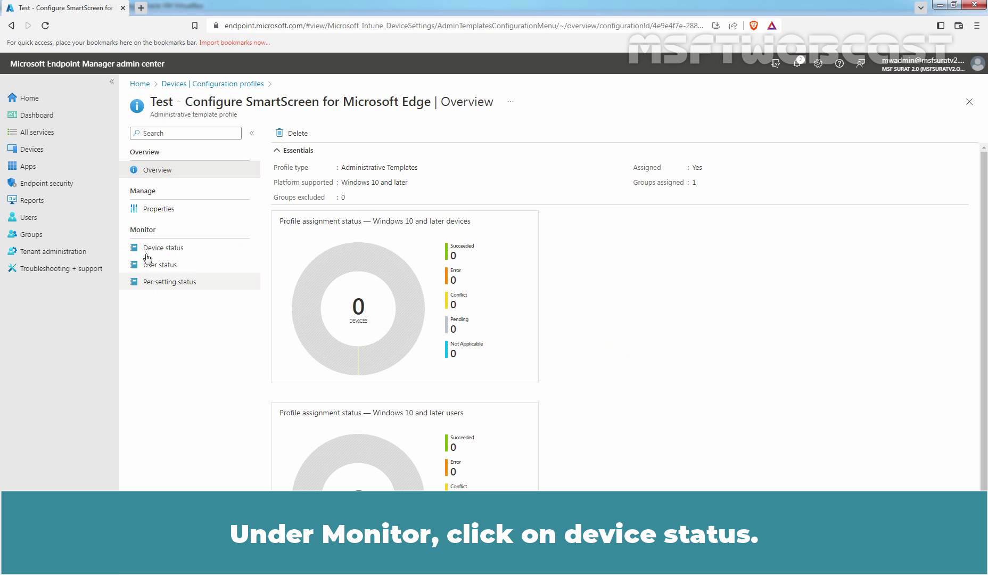
{"action": "left_click", "coordinate": [168, 254]}
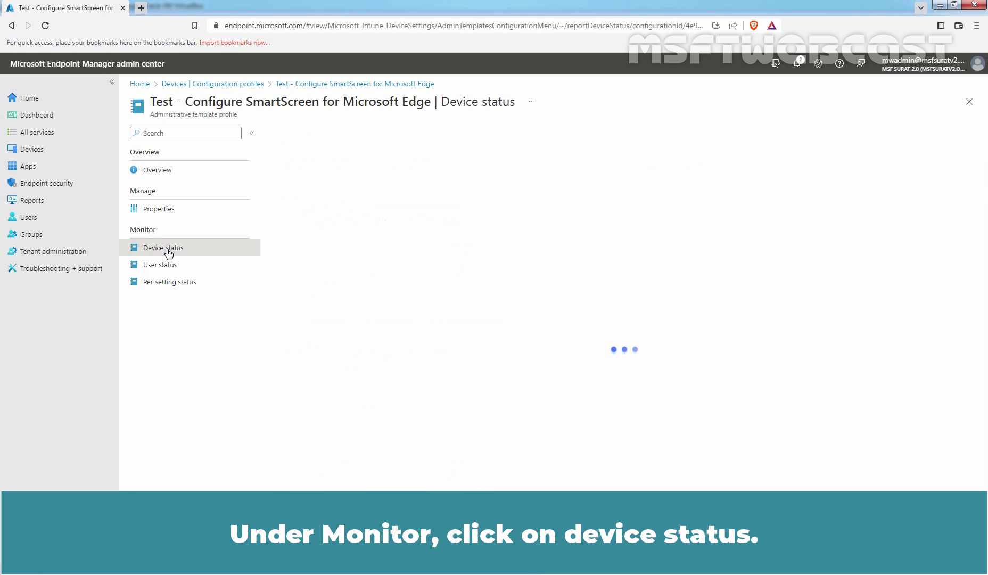